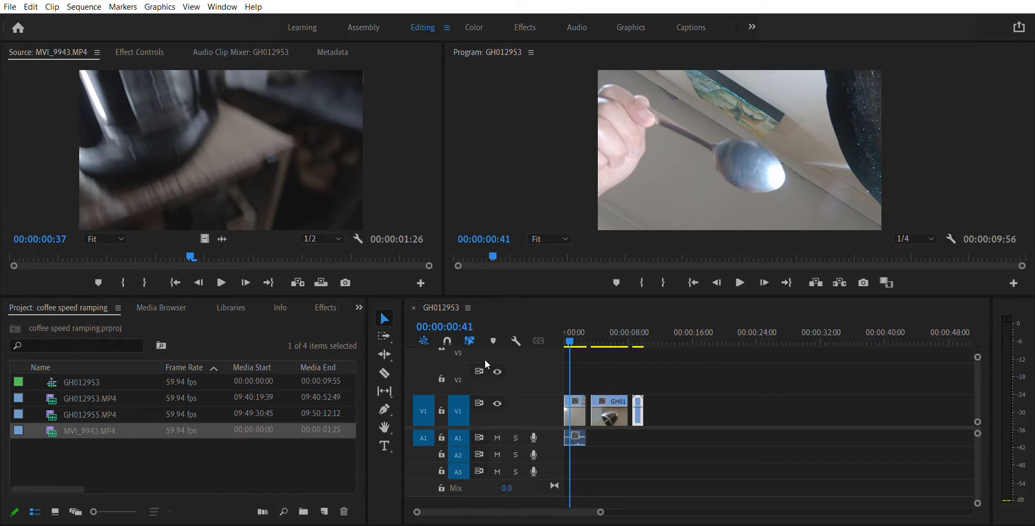
Split the GH012953.MP4 clip at 00:00:01:18 and again at 00:00:01:49.
drag(582, 333, 571, 325)
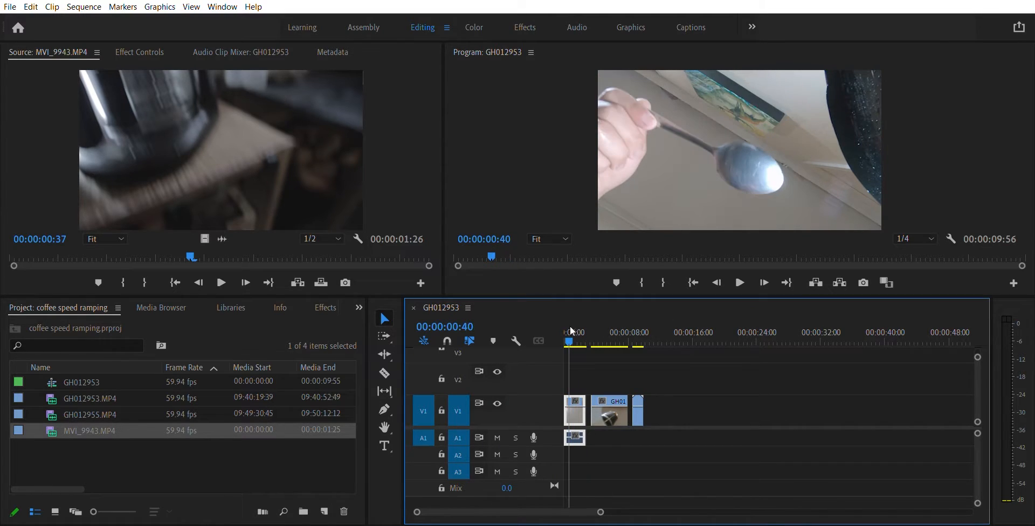
drag(600, 512, 563, 511)
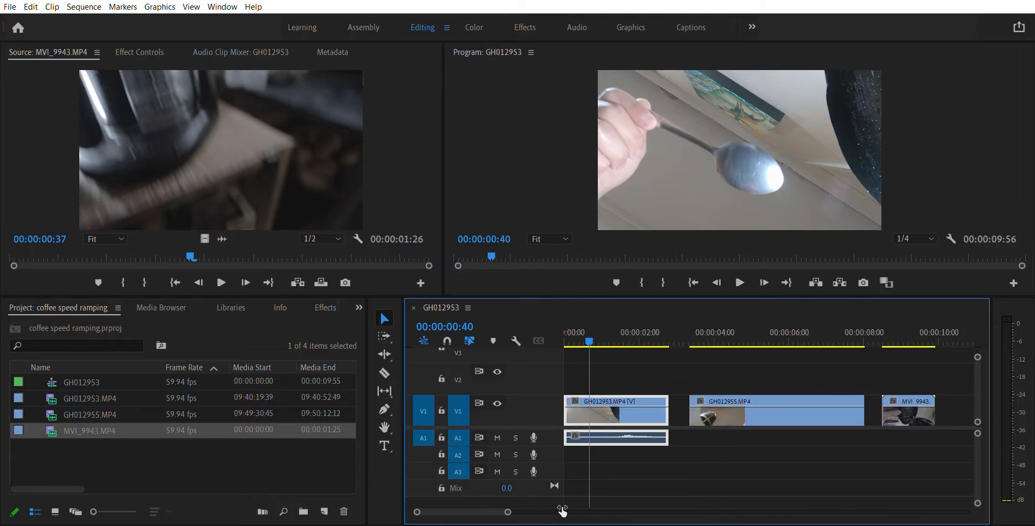
click(385, 372)
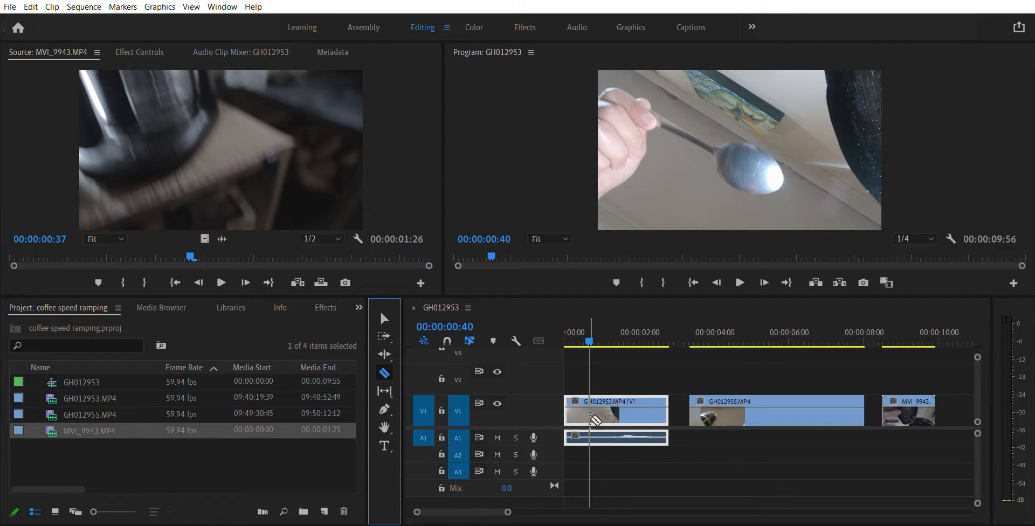
drag(589, 326, 613, 325)
click(615, 412)
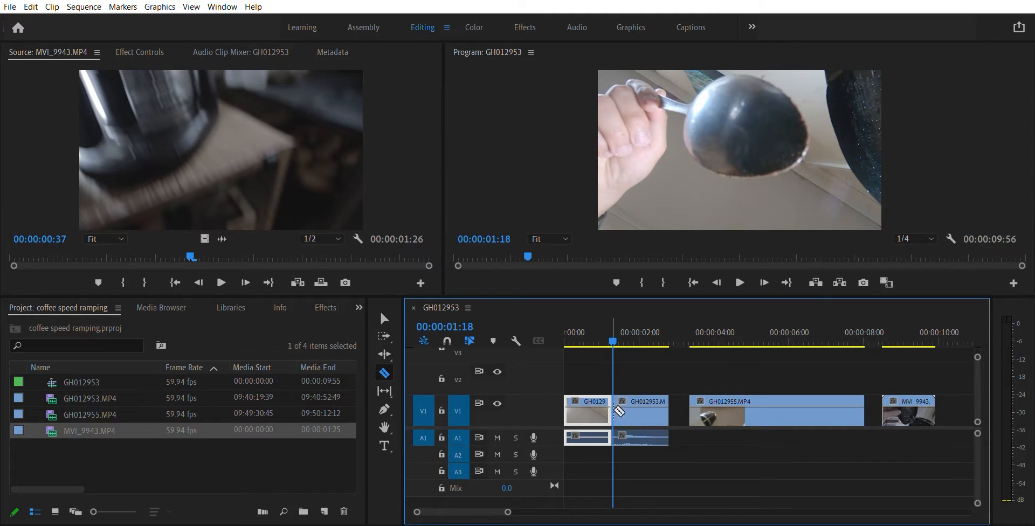
key(space)
key(space)
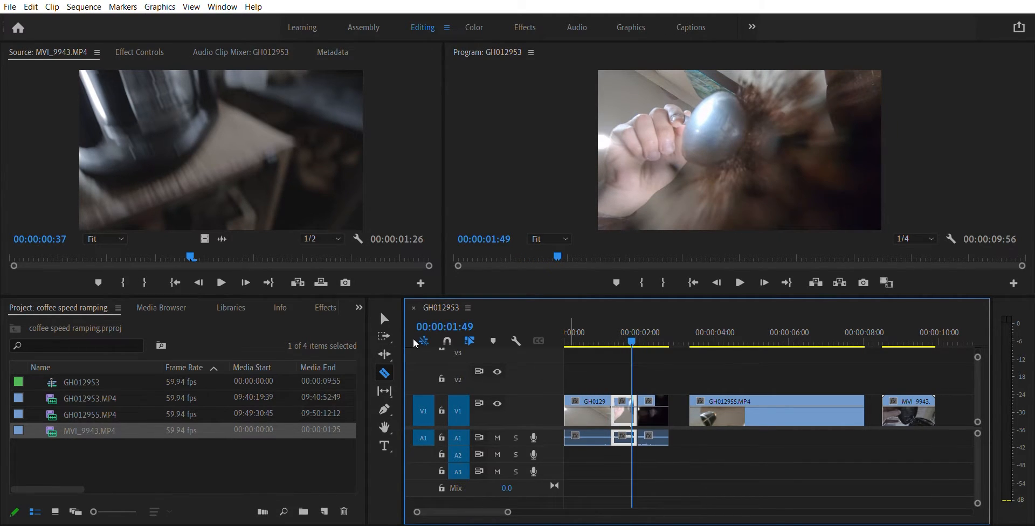
click(638, 413)
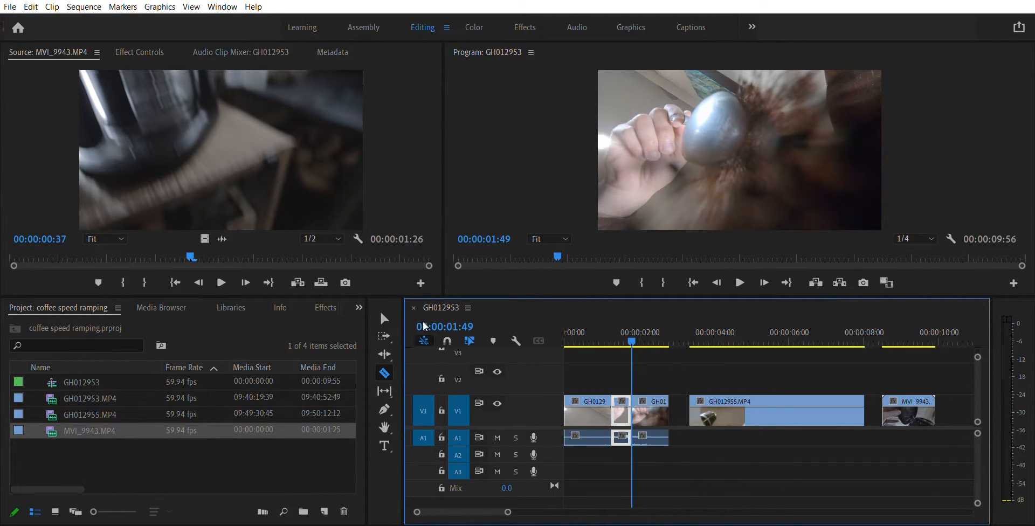
Shift the GH012955.MP4 and MVI_9943.MP4 clips later, and move the last GH012953.MP4 segment to about 4 seconds.
click(385, 318)
drag(713, 367, 892, 408)
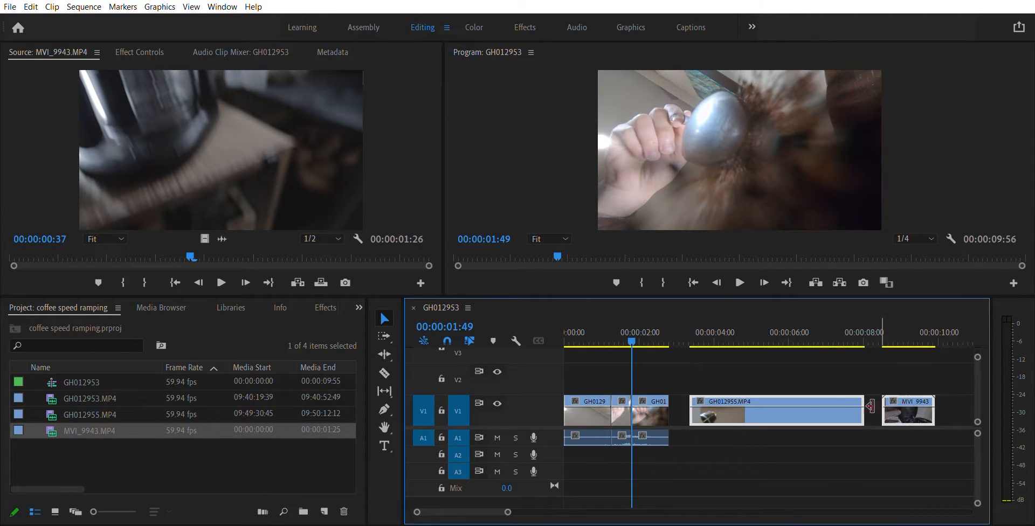
drag(813, 413, 927, 412)
drag(641, 413, 725, 413)
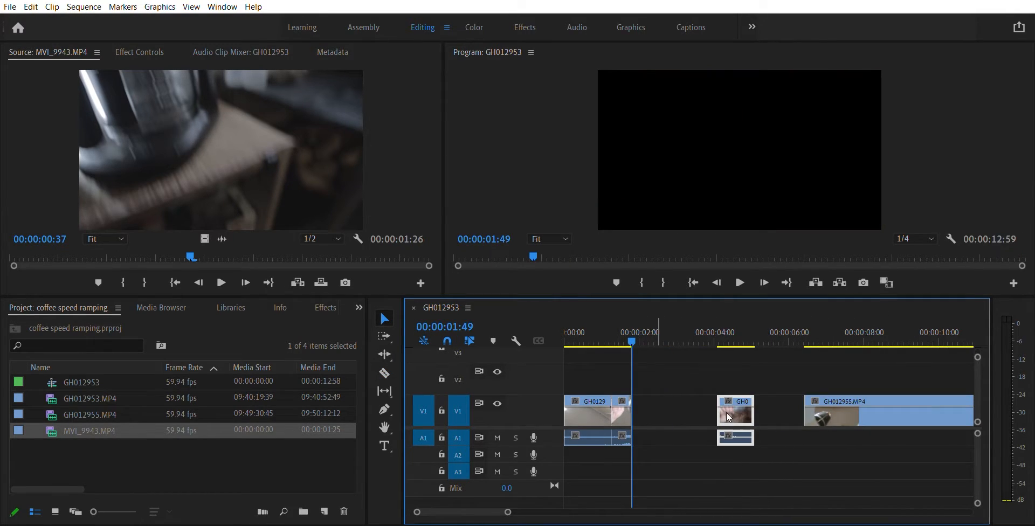
Slow down the middle GH012953.MP4 segment and move the last segment directly against its end.
click(623, 407)
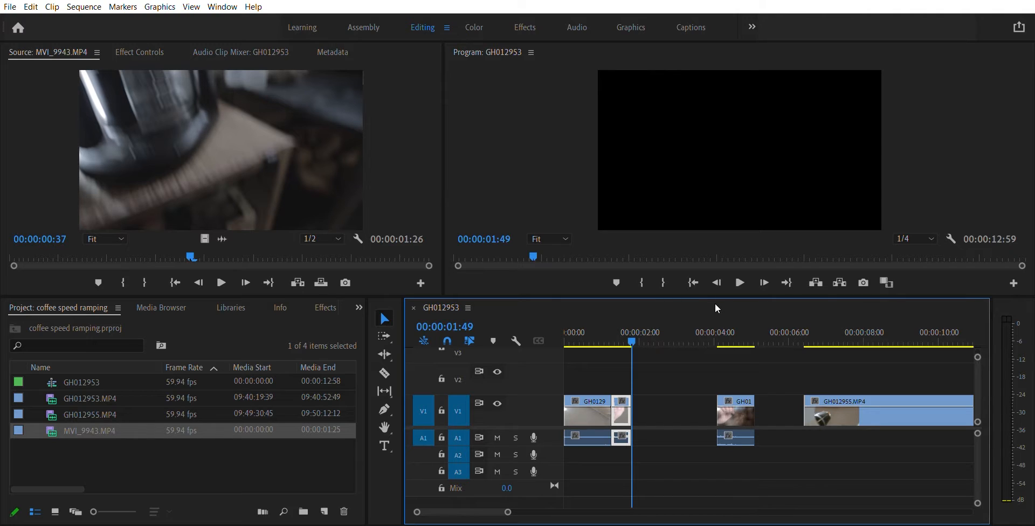
key(ctrl+s)
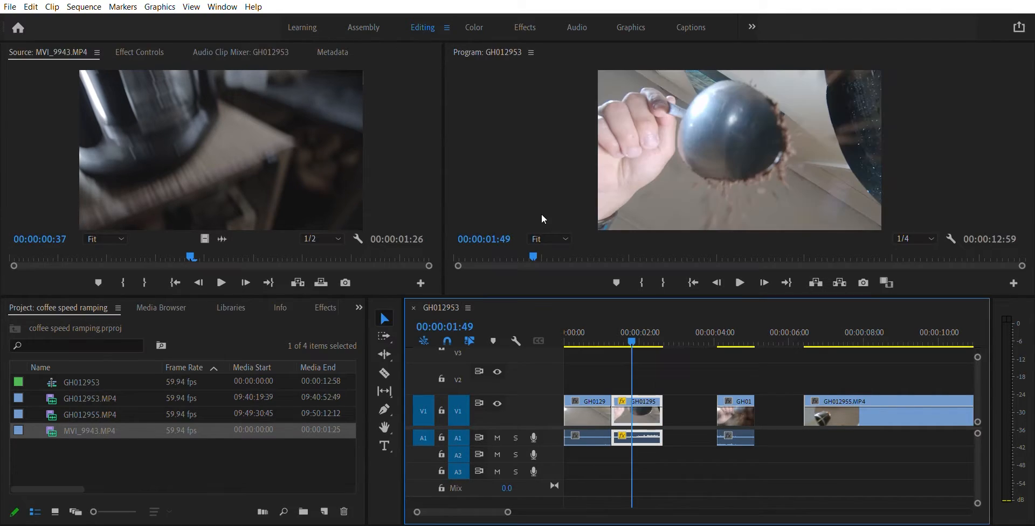
drag(731, 411, 695, 407)
Trim the first GH012953.MP4 segment's opening up to 00:00:00:25, shift all three segments to the sequence start and play them back.
drag(636, 328, 605, 327)
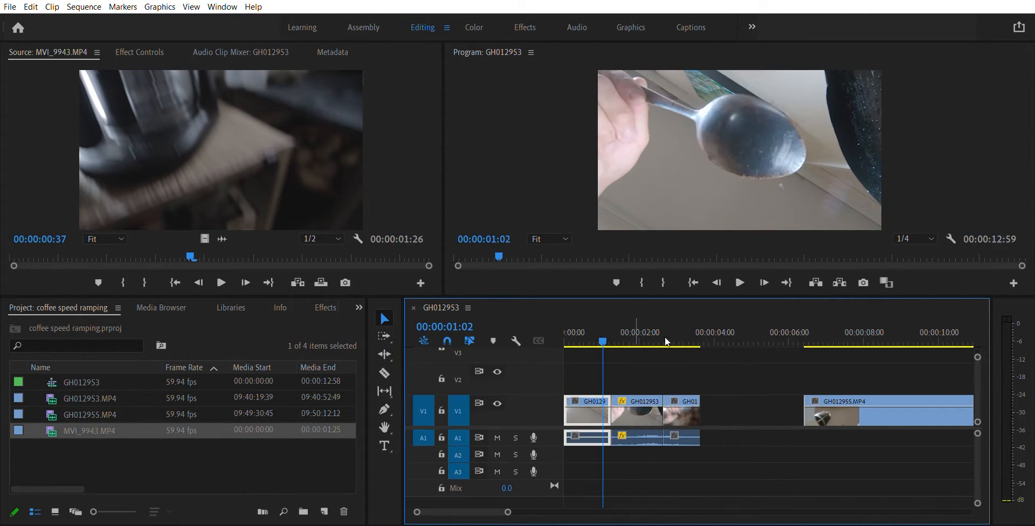
click(581, 326)
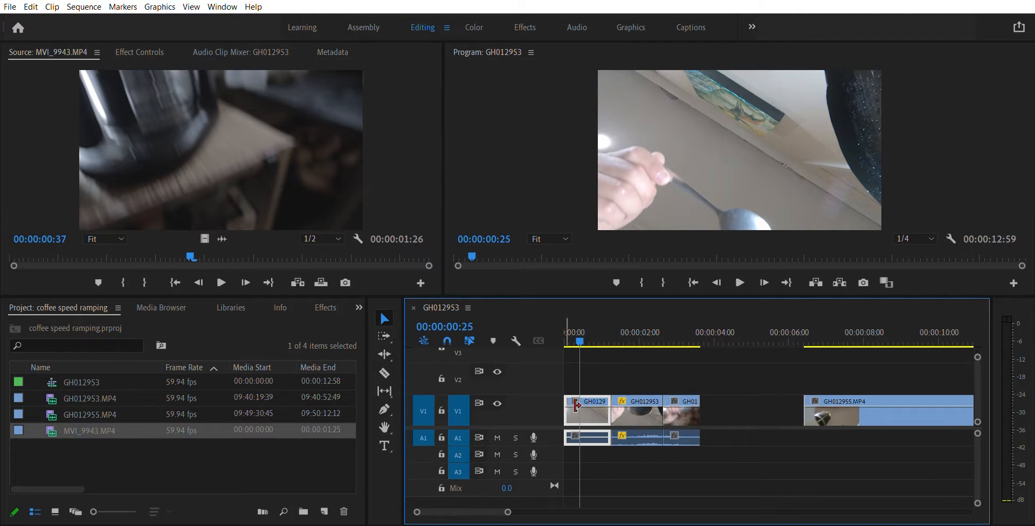
drag(565, 411, 581, 410)
drag(656, 413, 640, 413)
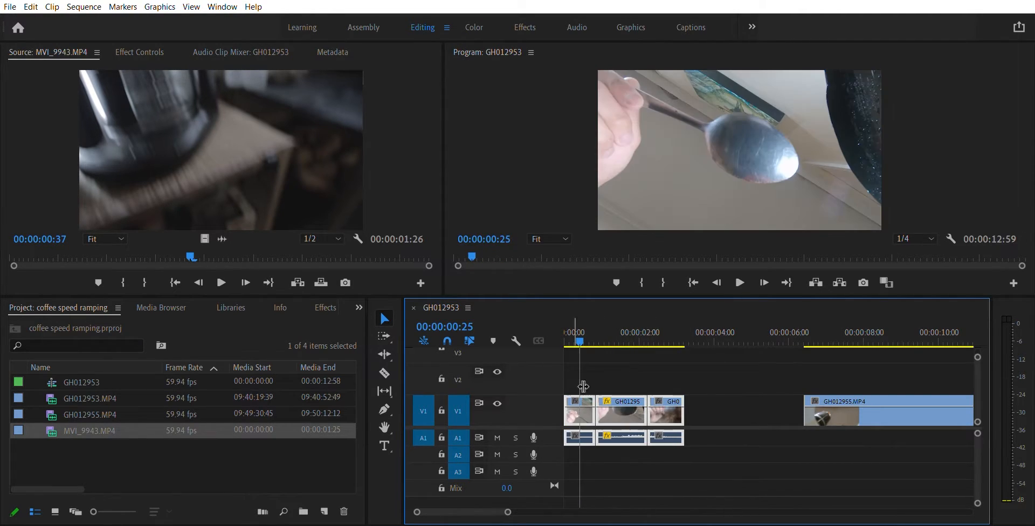
drag(578, 334, 496, 335)
key(space)
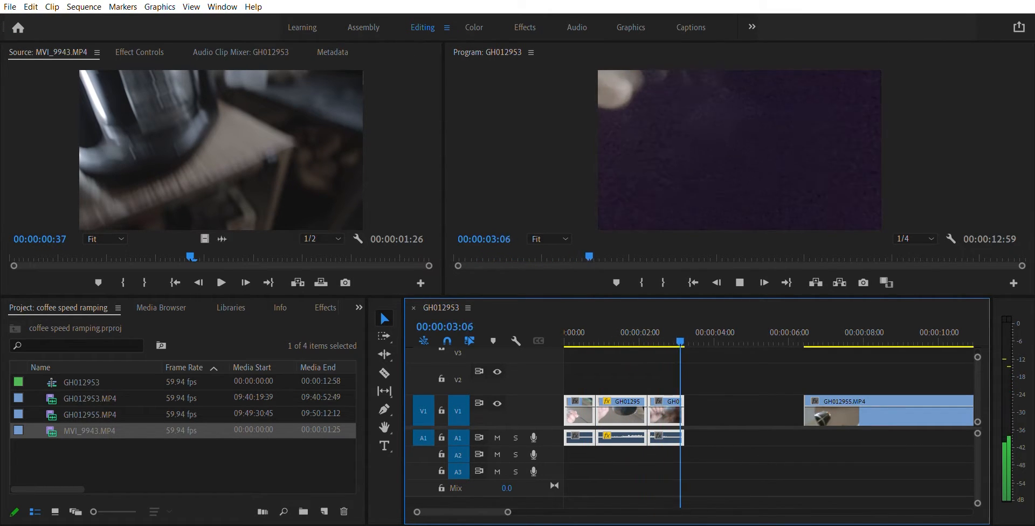
key(space)
Move the GH012955.MP4 clip earlier so it starts just before the 4-second mark, and play its beginning.
drag(507, 512, 563, 512)
drag(685, 411, 651, 407)
key(space)
key(space)
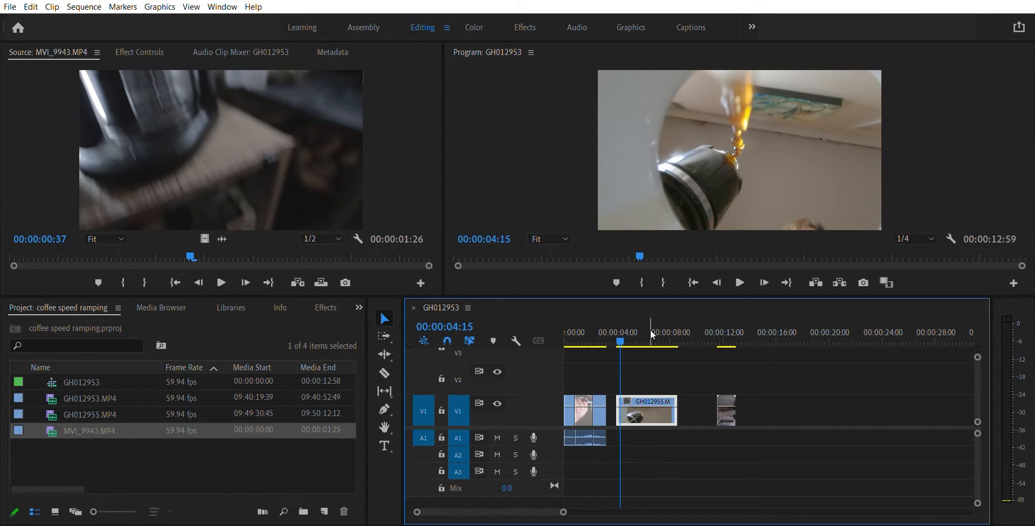
Enlarge the Video 1 track and display the time remapping speed line on the GH012955.MP4 clip.
drag(984, 348, 977, 370)
drag(564, 512, 509, 510)
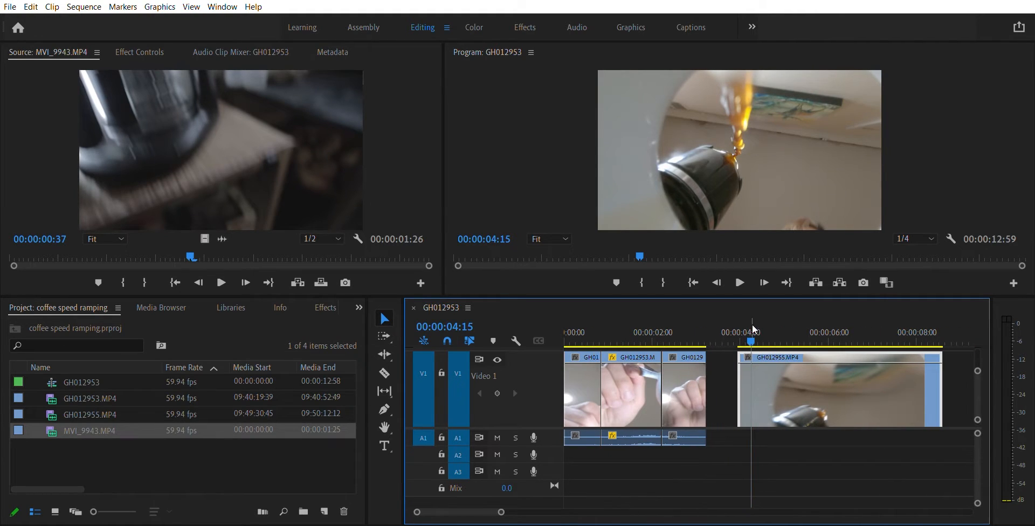
drag(753, 327, 768, 324)
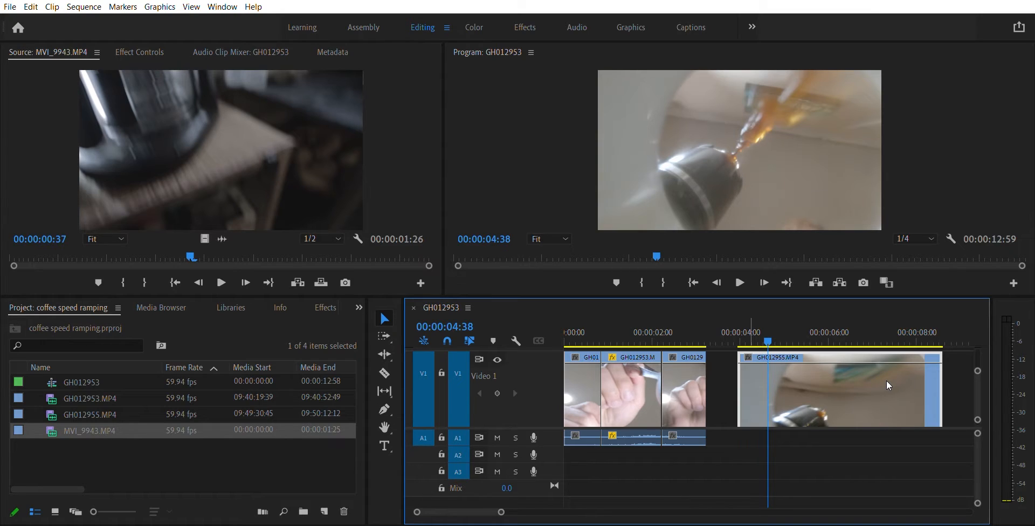
drag(887, 381, 797, 374)
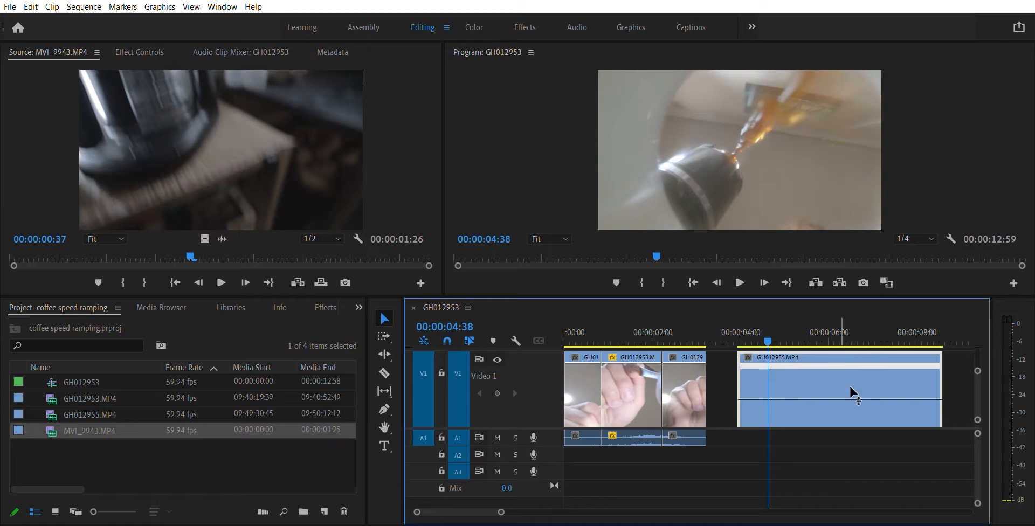
Add speed keyframes to the GH012955.MP4 clip at 00:00:04:05 and 00:00:07:00 with the Pen tool.
drag(782, 322, 747, 335)
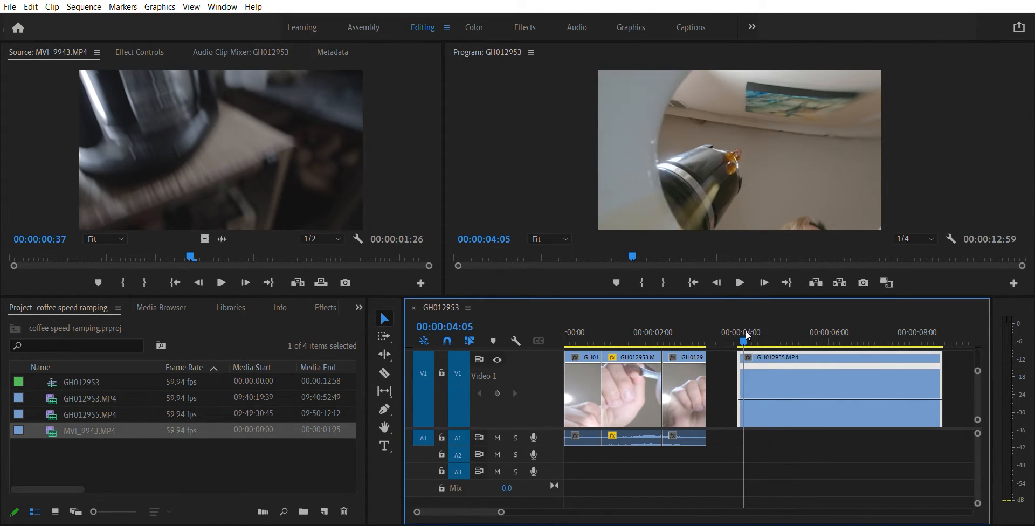
click(384, 408)
click(744, 366)
drag(748, 329, 872, 328)
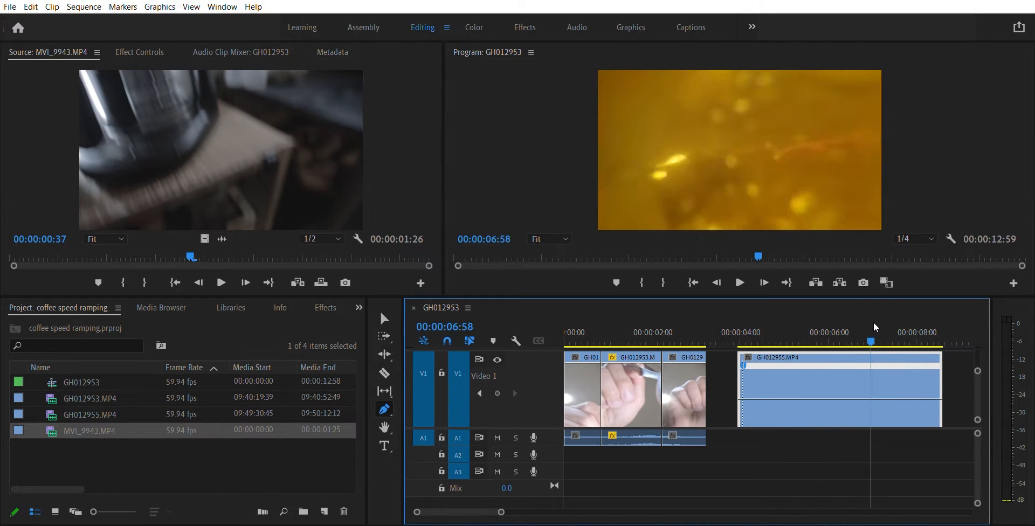
click(872, 366)
click(384, 319)
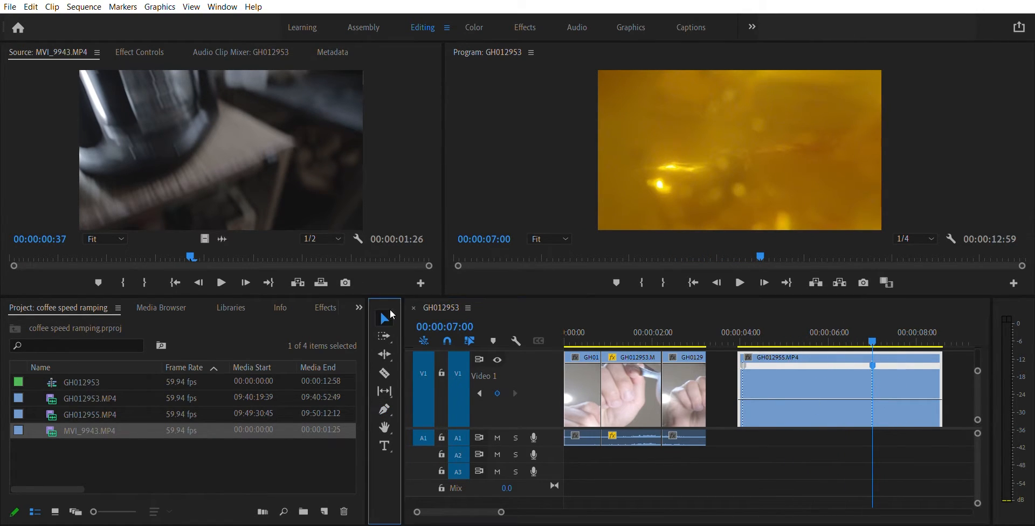
Split both speed keyframes of the GH012955.MP4 clip apart to create gradual speed transitions.
mouse_move(503, 511)
mouse_down()
mouse_move(541, 511)
mouse_move(498, 511)
mouse_up()
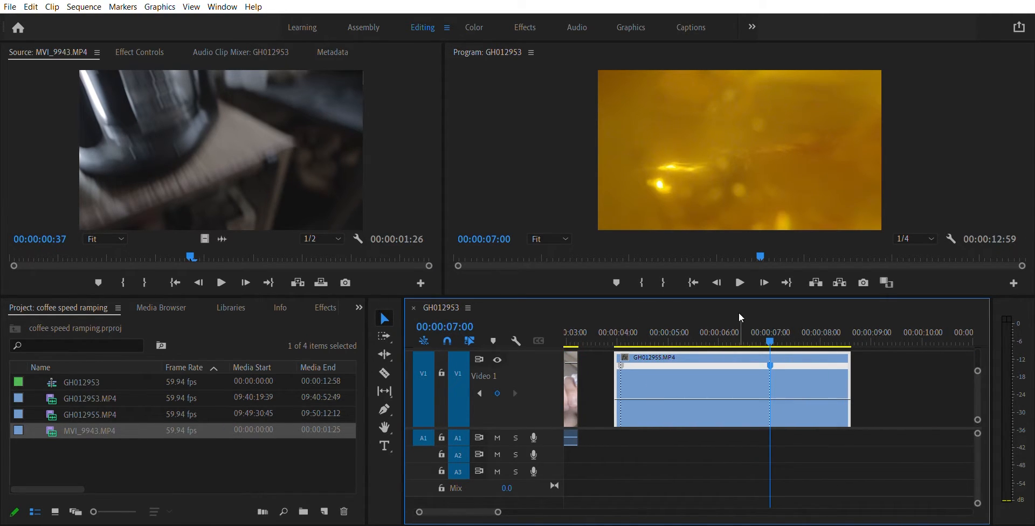
click(699, 330)
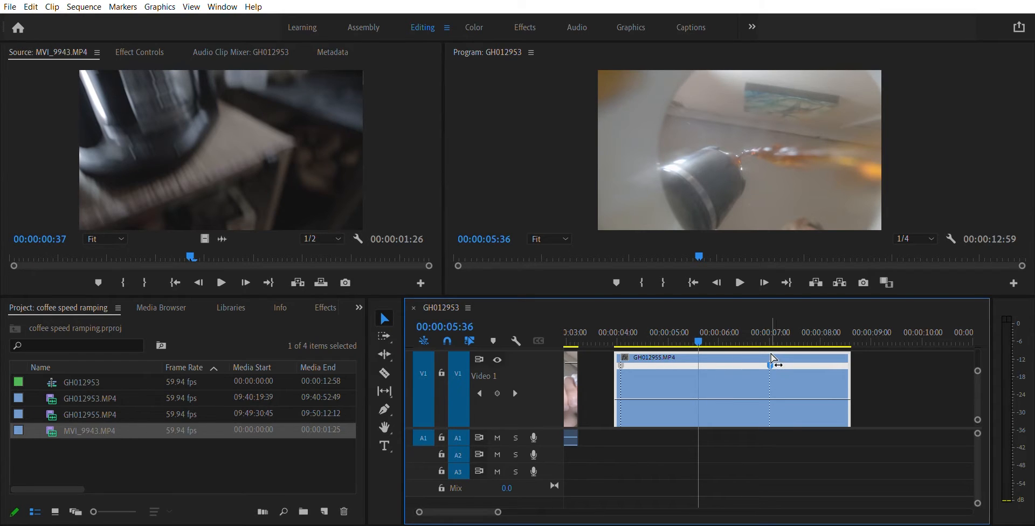
drag(770, 358, 768, 358)
drag(774, 357, 725, 369)
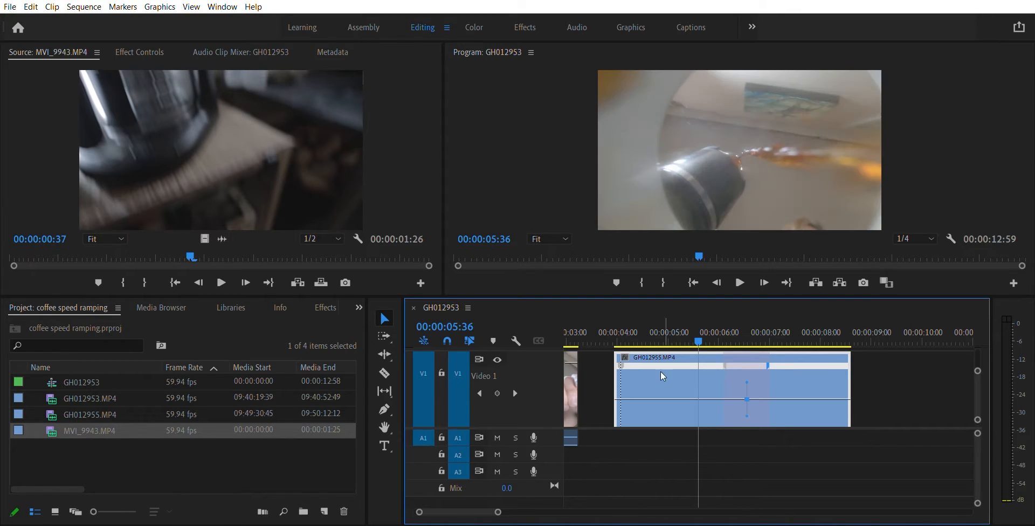
drag(623, 365, 648, 358)
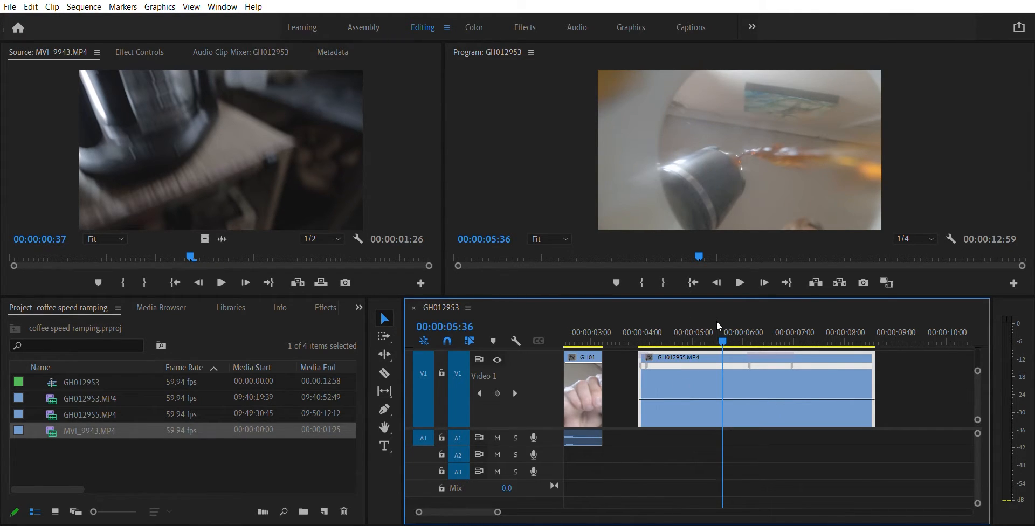
Lower the GH012955.MP4 clip's speed between its two transitions and move the MVI_9943.MP4 clip to about 14 seconds.
click(704, 334)
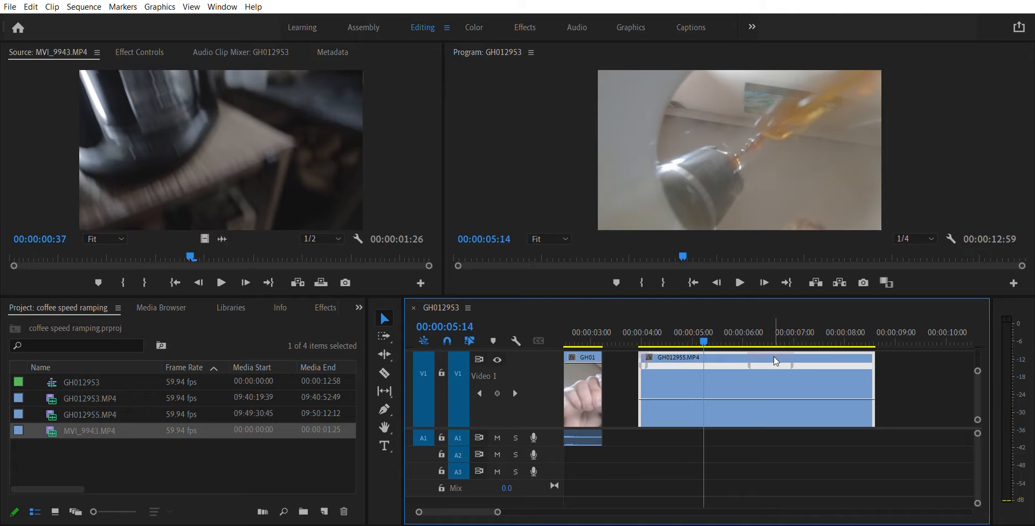
drag(704, 399, 708, 431)
drag(497, 511, 526, 511)
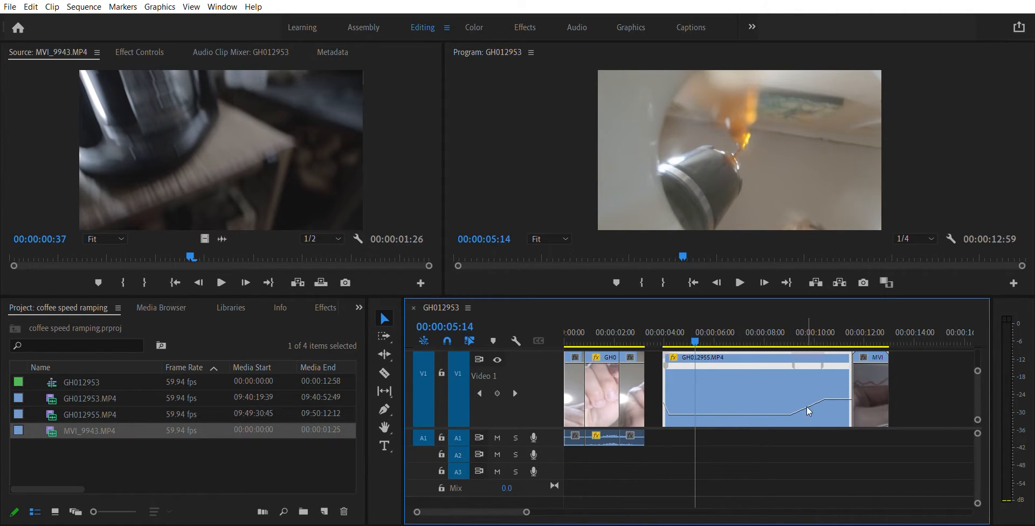
drag(867, 393, 931, 393)
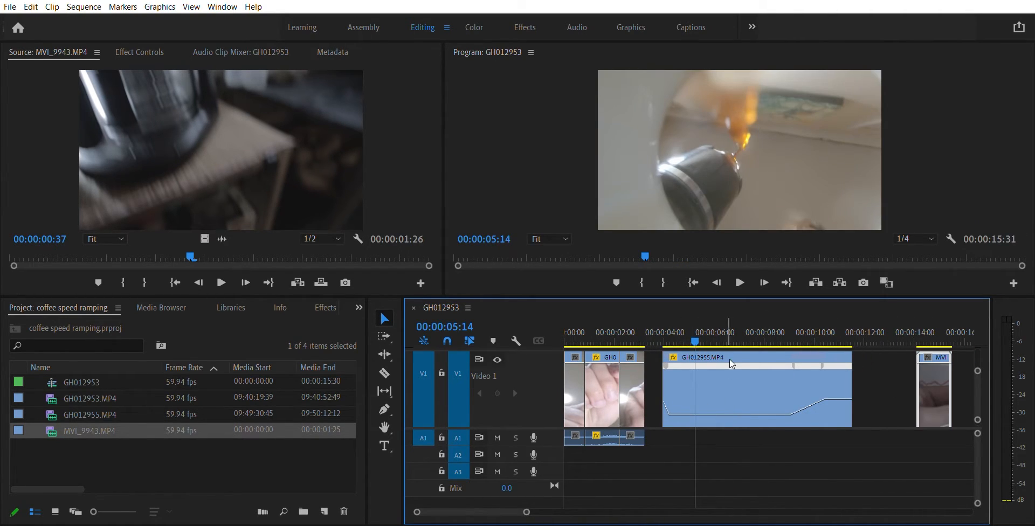
Smooth the first speed transition of the GH012955.MP4 clip into a curve with its keyframe handle.
click(674, 360)
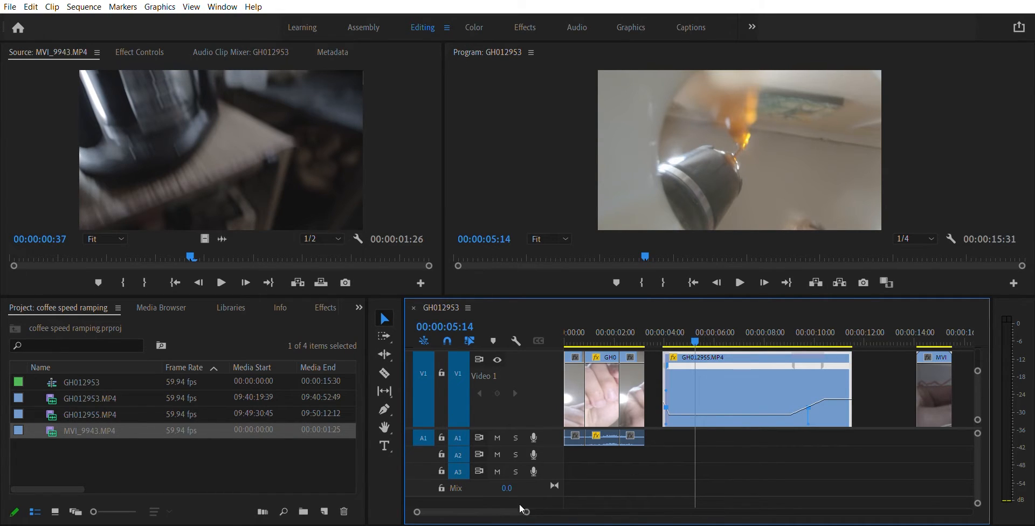
drag(522, 509, 481, 511)
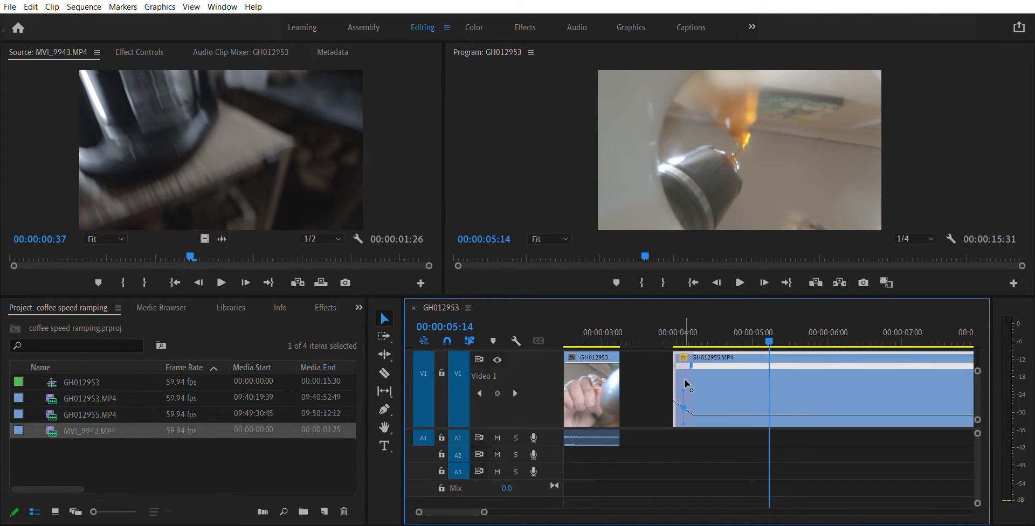
drag(684, 389, 627, 423)
Smooth the GH012955.MP4 clip's second speed transition into a curve and play the ramped clip back.
mouse_move(485, 511)
mouse_down()
mouse_move(501, 508)
mouse_move(485, 506)
mouse_up()
click(630, 361)
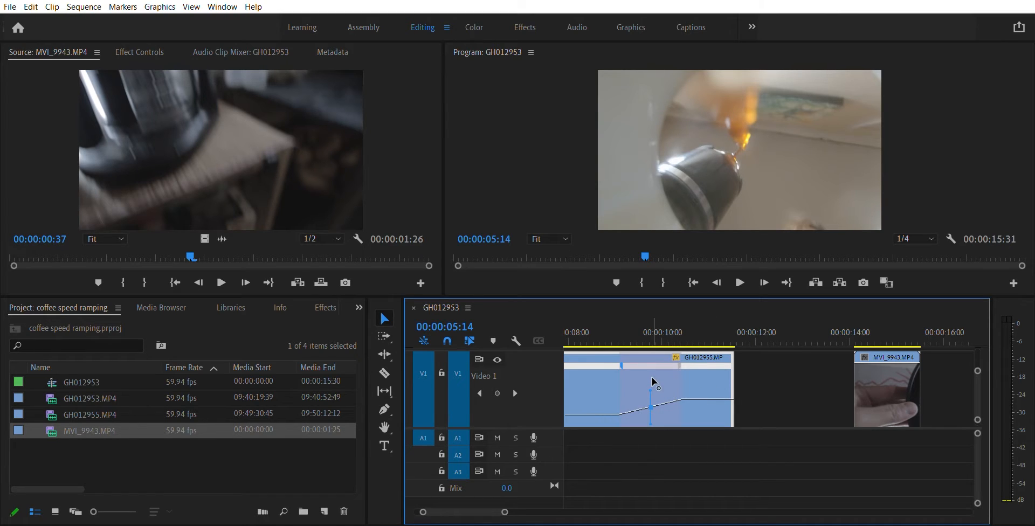
drag(652, 378, 716, 429)
drag(504, 512, 528, 512)
drag(693, 329, 663, 330)
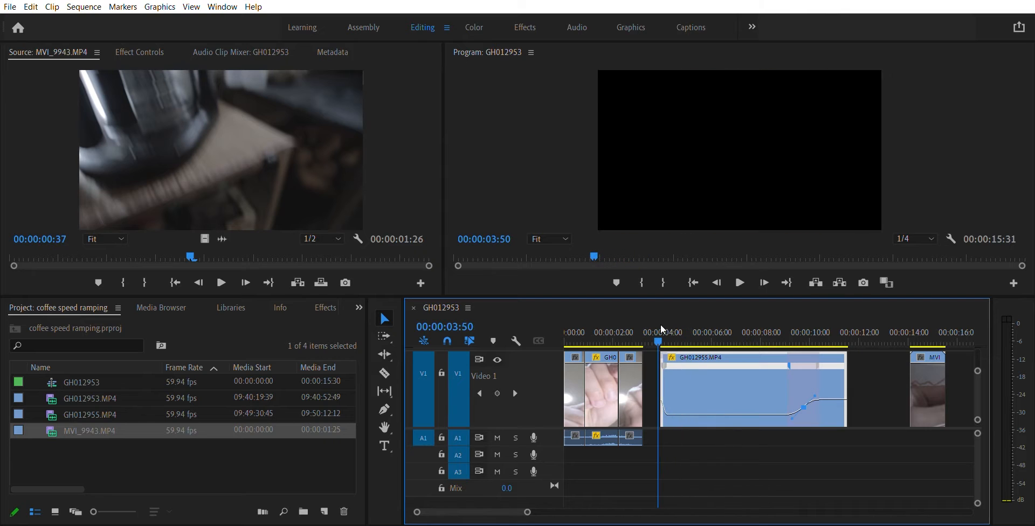
key(space)
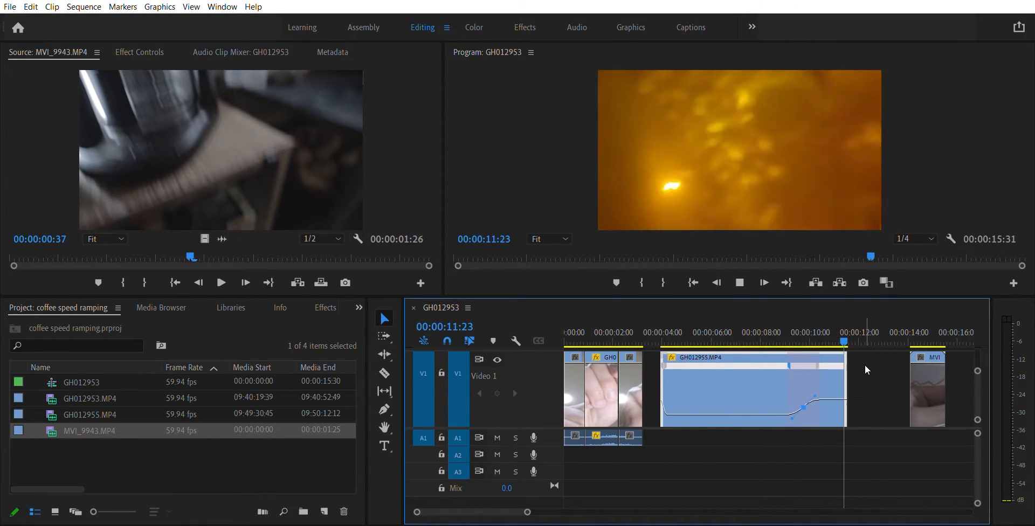
key(space)
Move the MVI_9943.MP4 clip to start at 00:00:12:15 and show its Time Remapping speed property.
drag(929, 383, 889, 385)
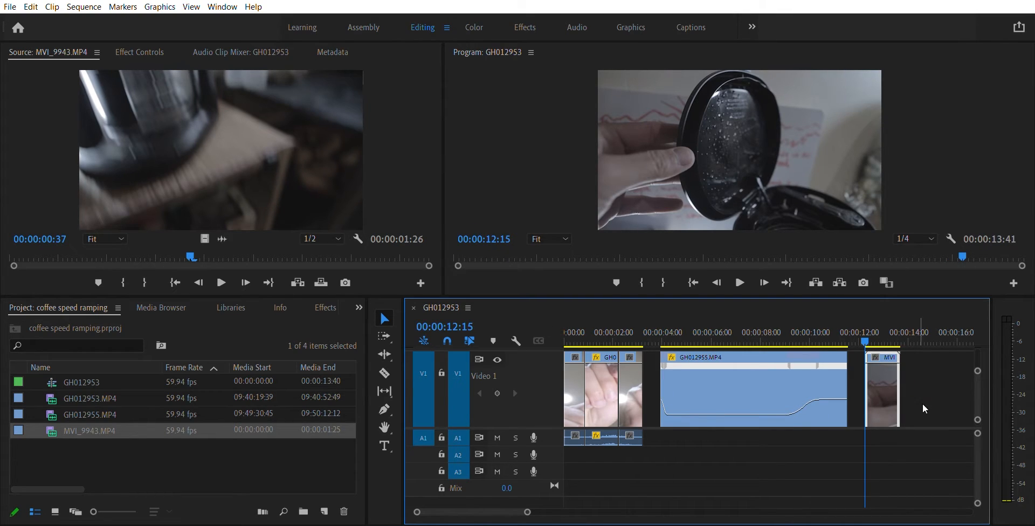
click(139, 52)
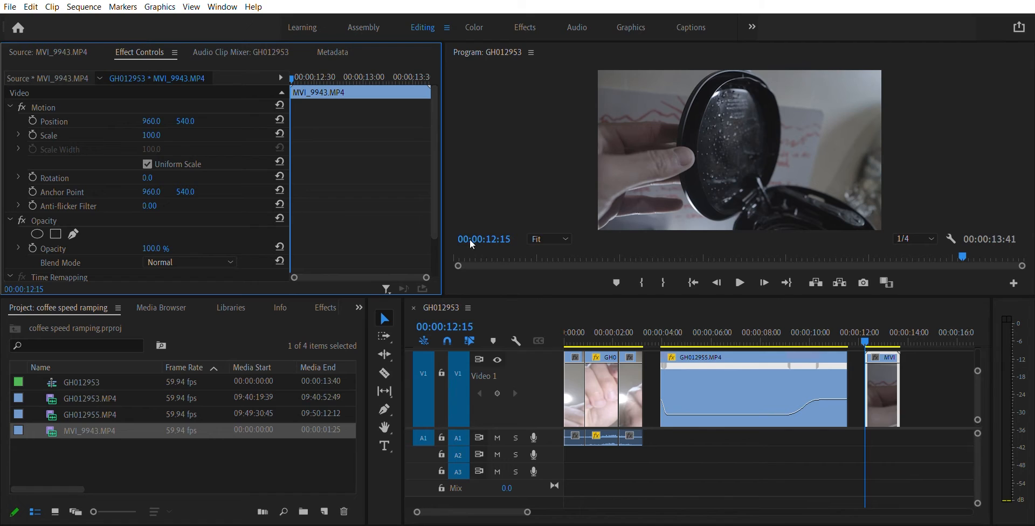
drag(435, 117, 426, 167)
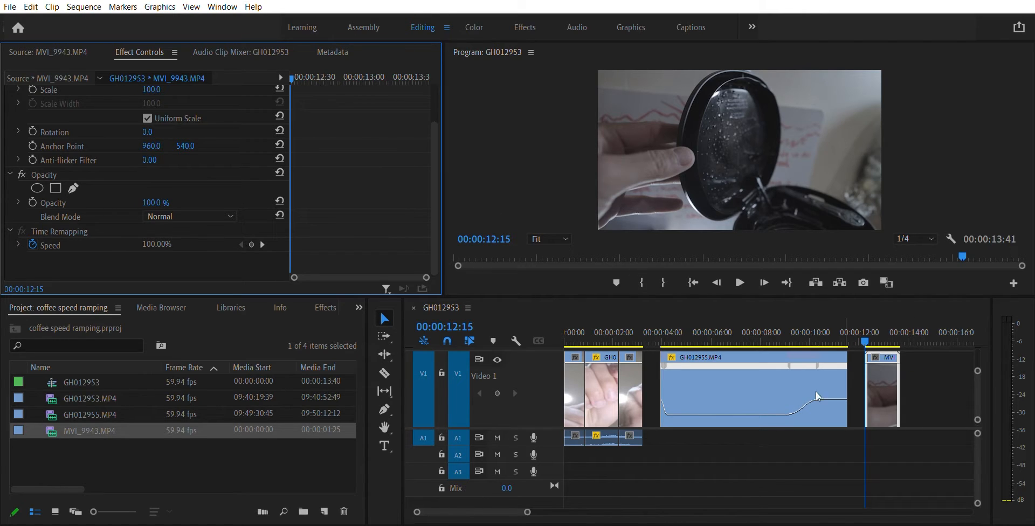
Add speed keyframes to the MVI_9943.MP4 clip at 00:00:12:33 and 00:00:12:44.
drag(863, 324, 875, 325)
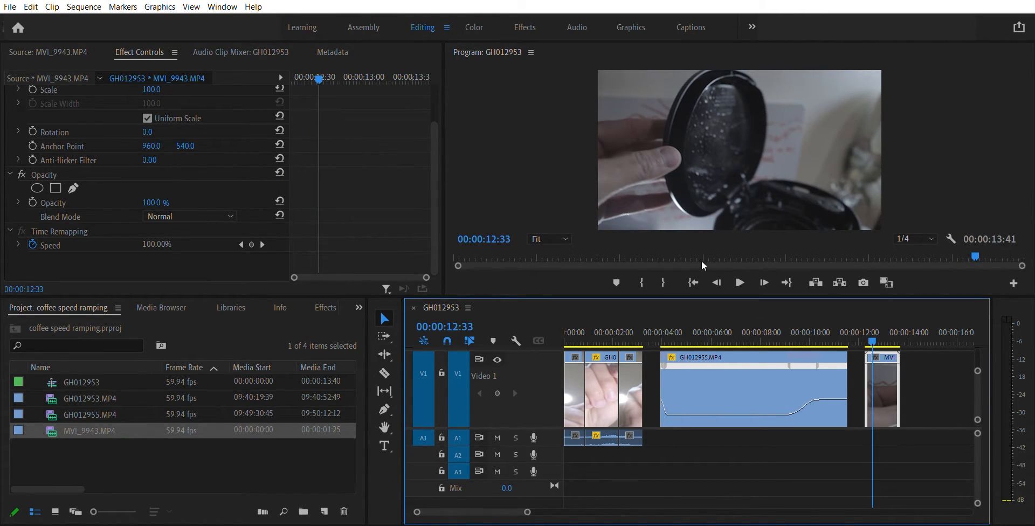
drag(528, 510, 482, 512)
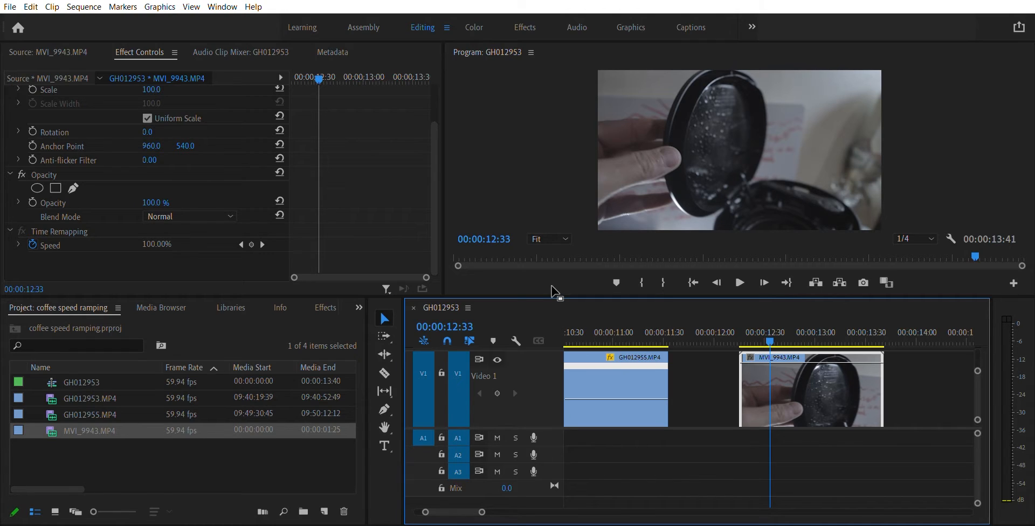
click(251, 244)
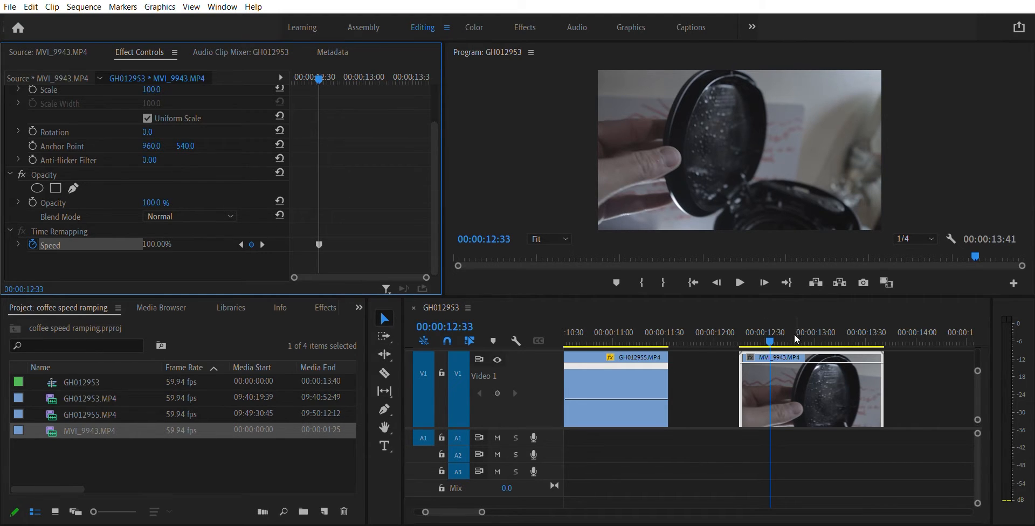
mouse_move(774, 329)
mouse_down()
mouse_move(822, 334)
mouse_move(791, 338)
mouse_up()
click(251, 244)
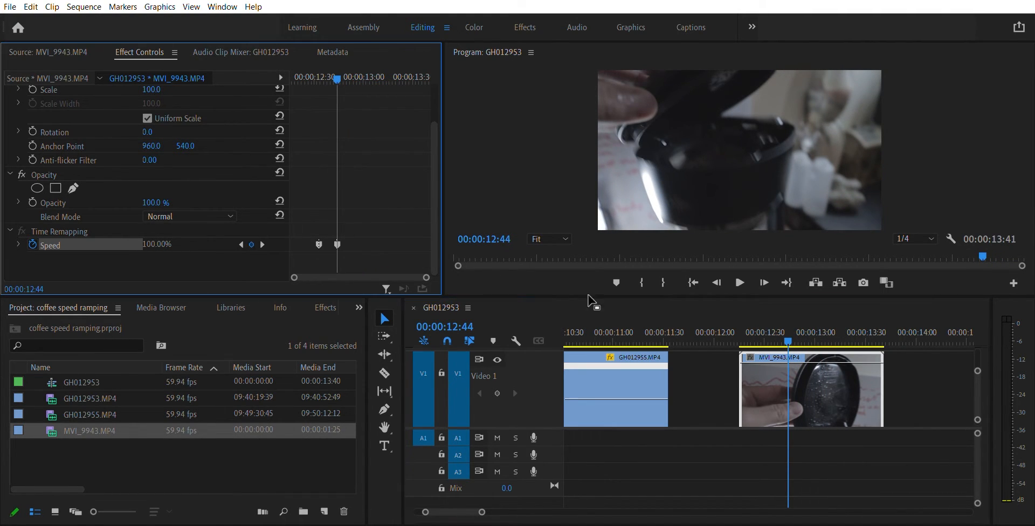
Trim the end of the MVI_9943.MP4 clip to 00:00:13:02 and split both its speed keyframes into gradual transitions.
drag(791, 328, 819, 323)
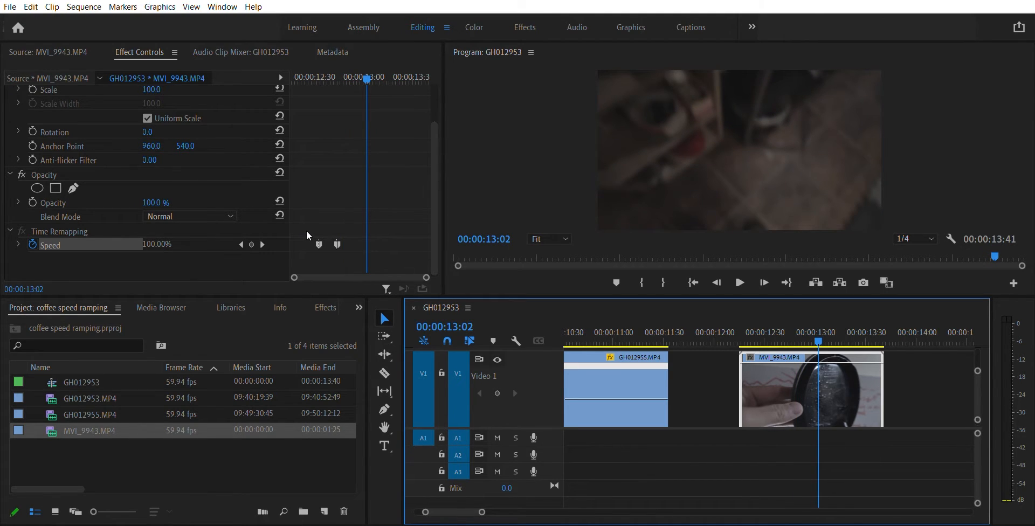
drag(883, 399, 818, 404)
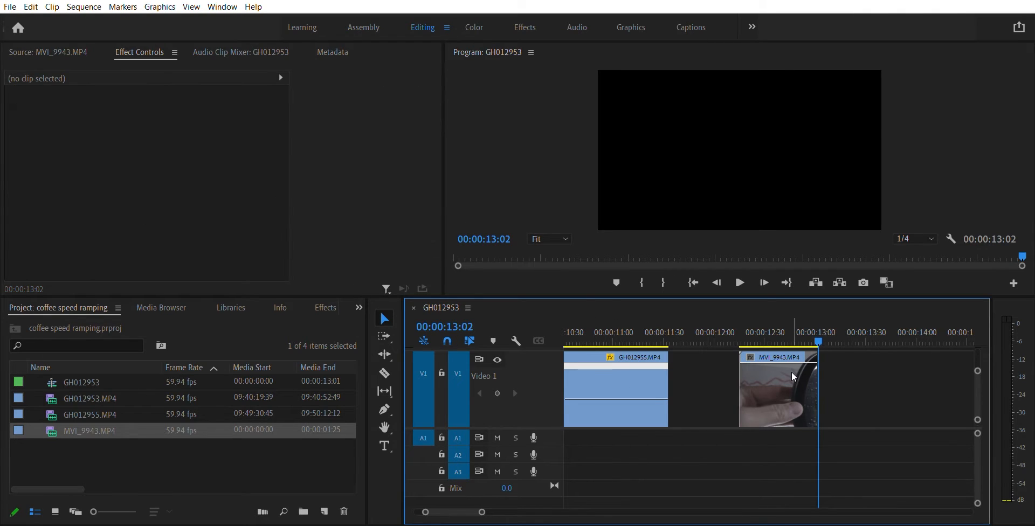
drag(785, 314, 762, 315)
drag(434, 180, 434, 222)
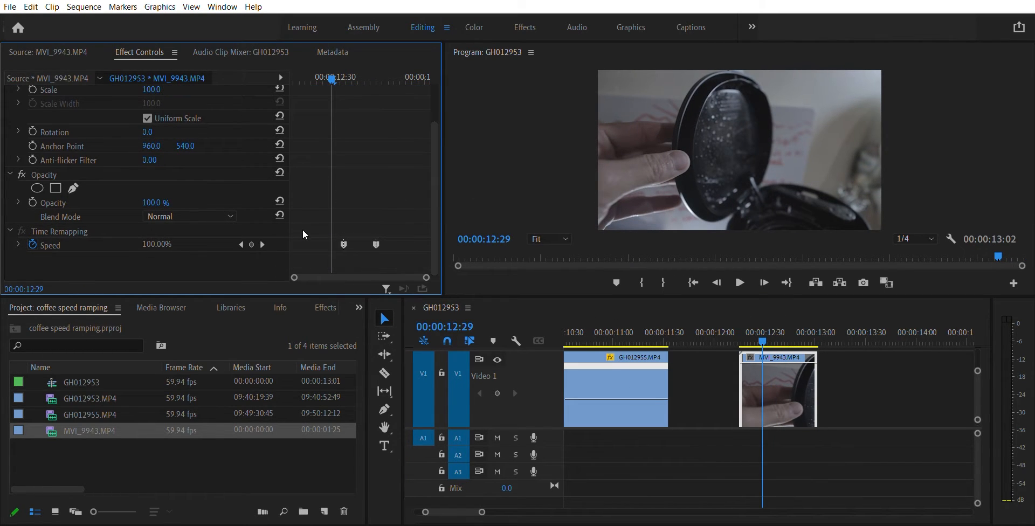
click(19, 244)
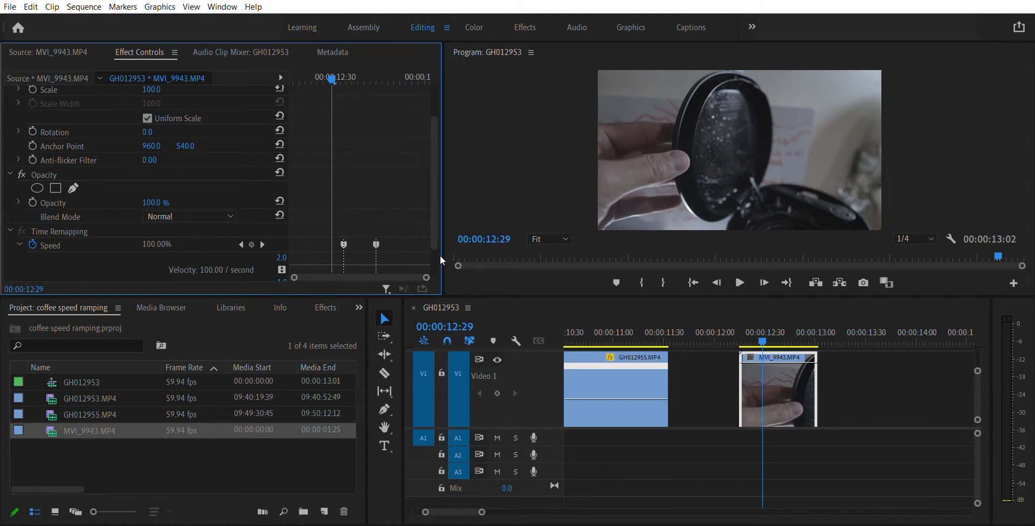
scroll(435, 245, down, 1)
drag(340, 212, 390, 211)
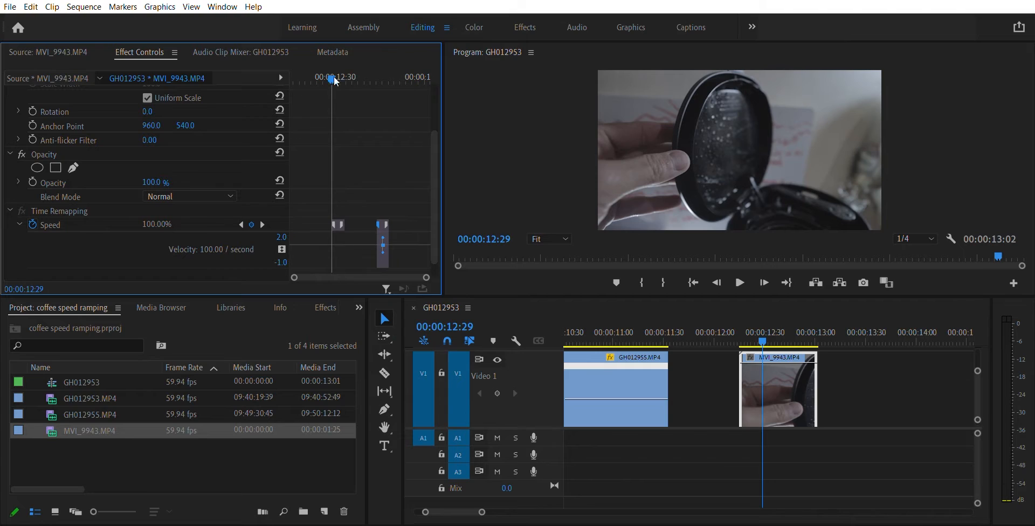
Set the MVI_9943.MP4 clip's speed to 200% before the first transition and 40% between the two transitions.
drag(333, 78, 311, 73)
drag(306, 245, 302, 52)
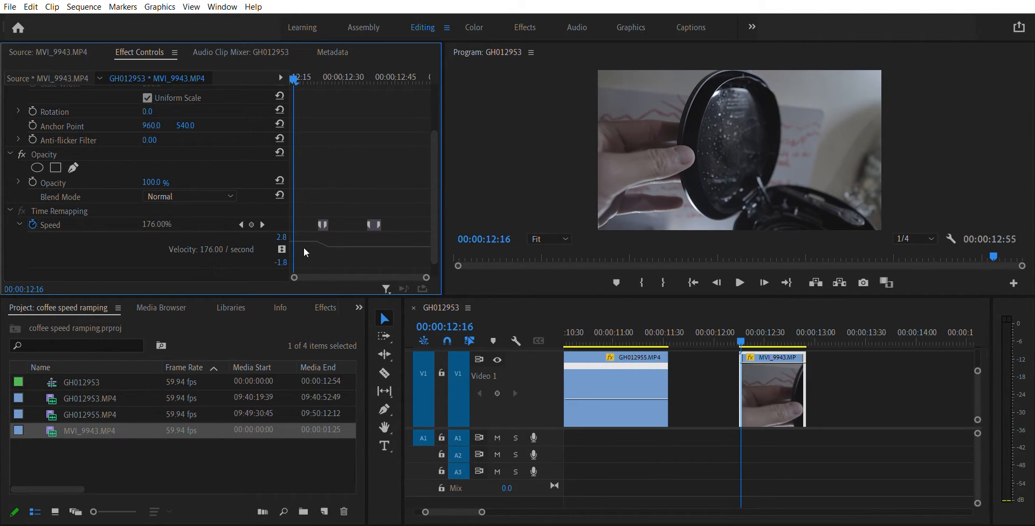
drag(304, 241, 303, 211)
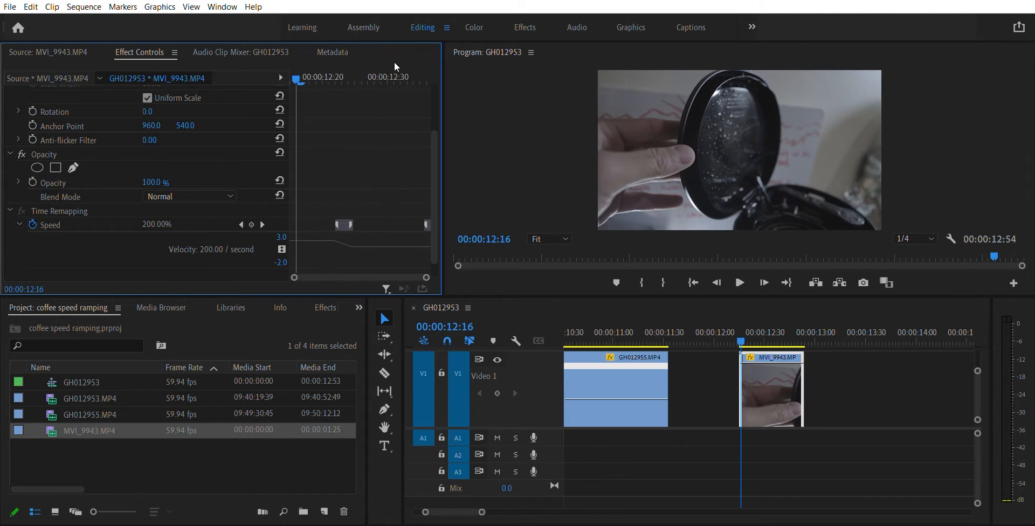
click(394, 78)
drag(389, 246, 389, 250)
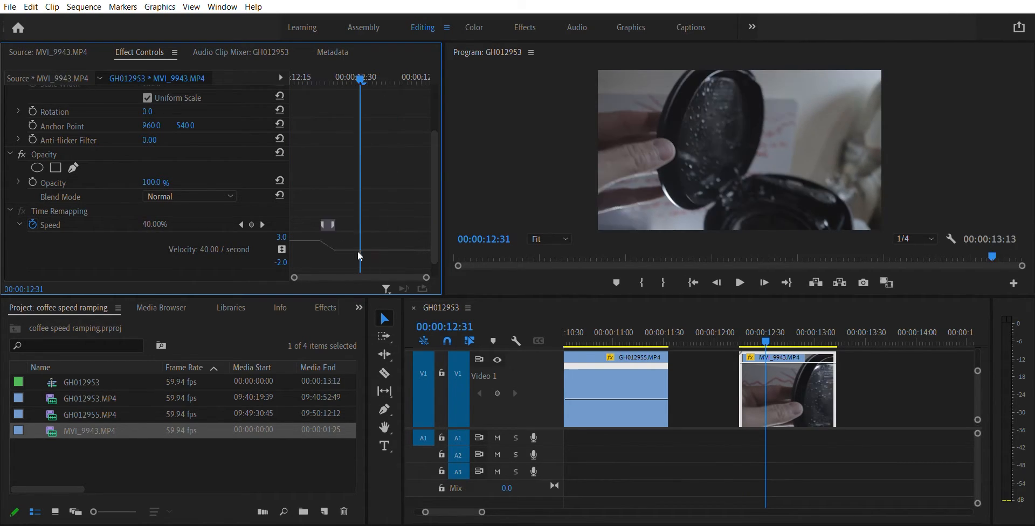
Widen the MVI_9943.MP4 clip's first speed transition and smooth it into a curve with its keyframe handle.
drag(324, 223, 306, 211)
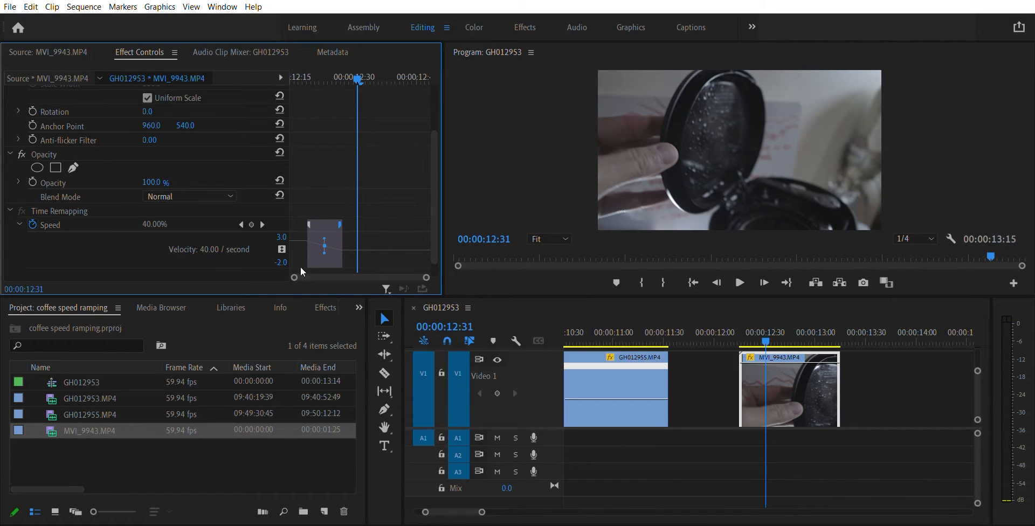
click(705, 383)
click(778, 394)
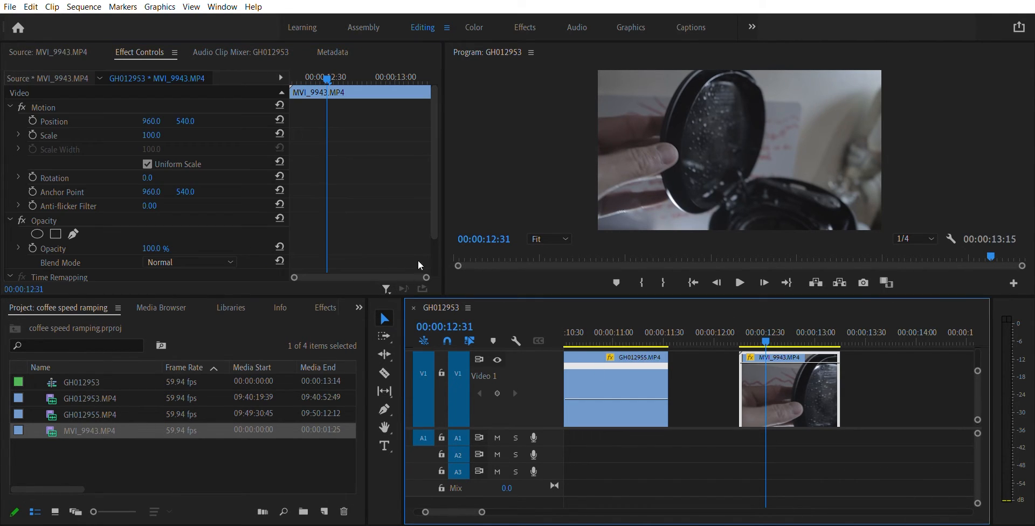
drag(426, 277, 354, 277)
drag(435, 203, 434, 240)
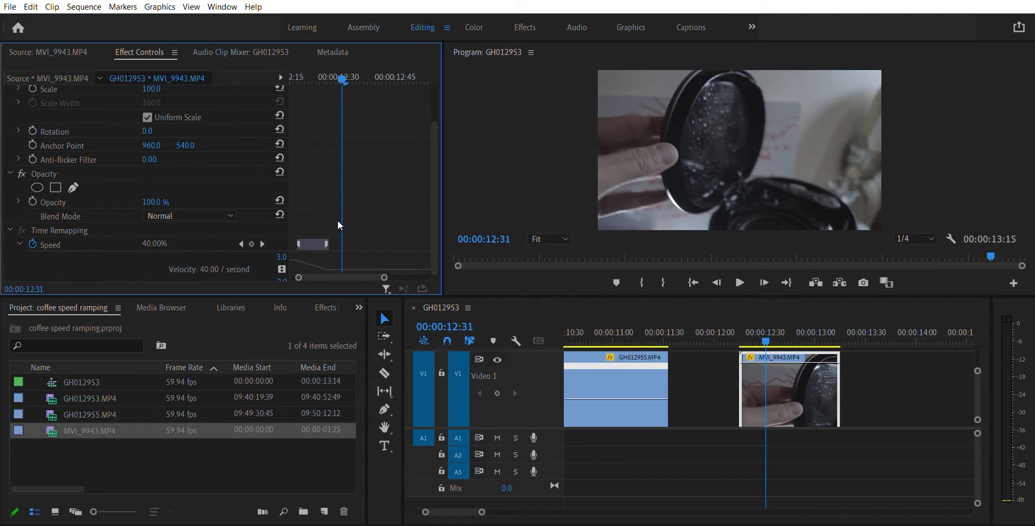
drag(384, 278, 430, 274)
drag(396, 243, 375, 236)
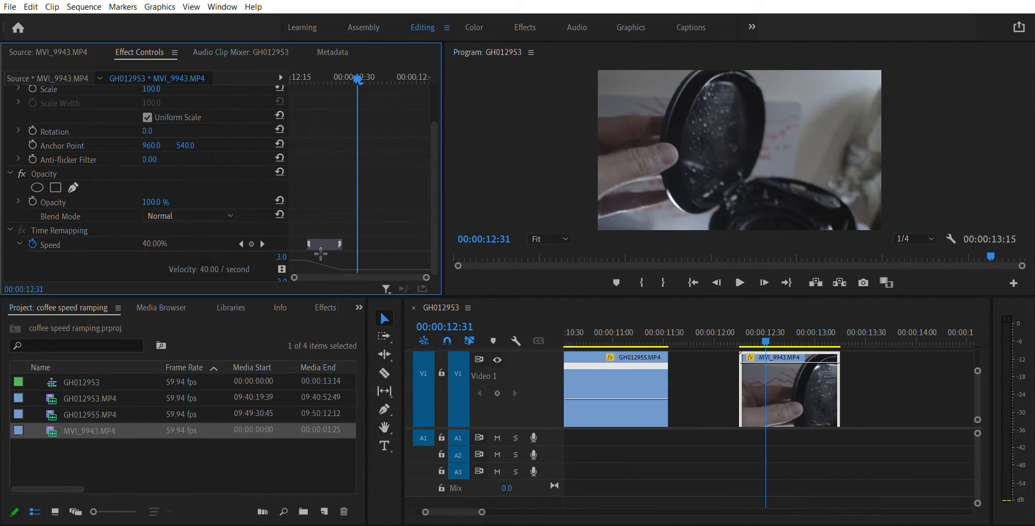
click(310, 245)
drag(323, 258, 248, 283)
click(771, 427)
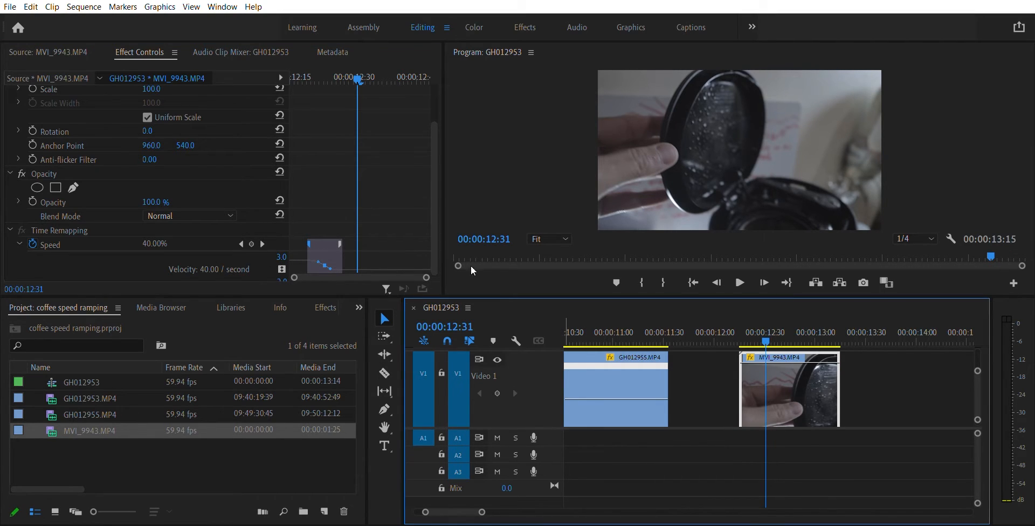
Smooth the MVI_9943.MP4 clip's second speed transition into a curve with its keyframe handle.
click(684, 361)
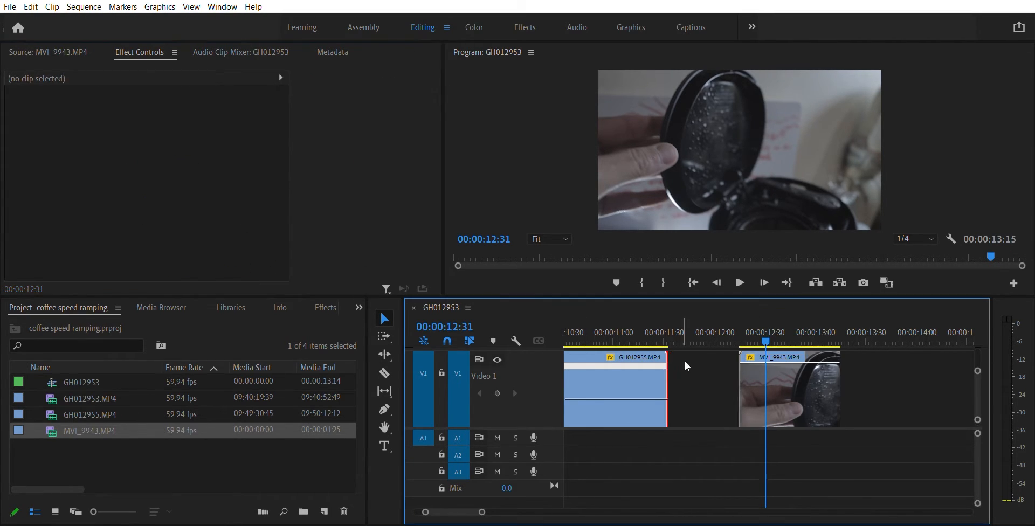
click(784, 379)
scroll(431, 264, down, 5)
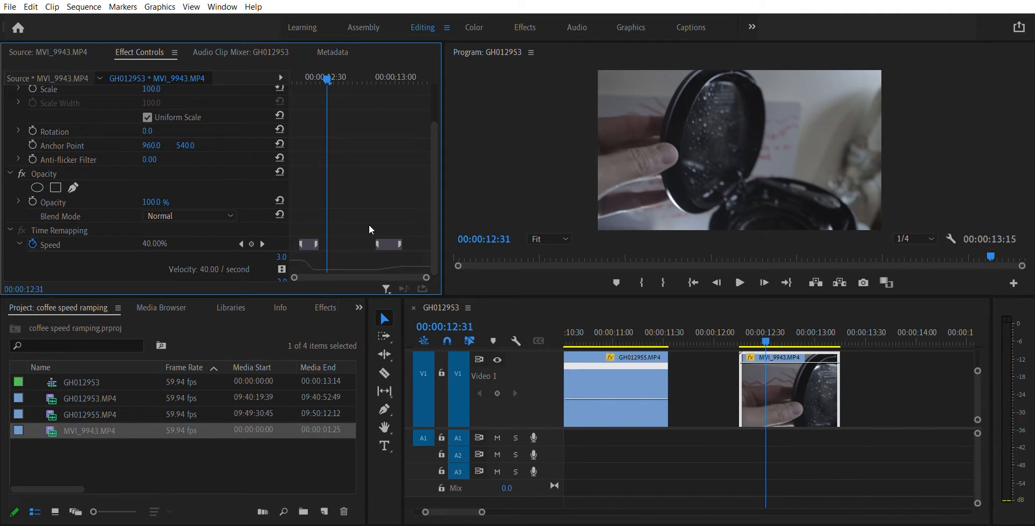
drag(380, 248, 413, 255)
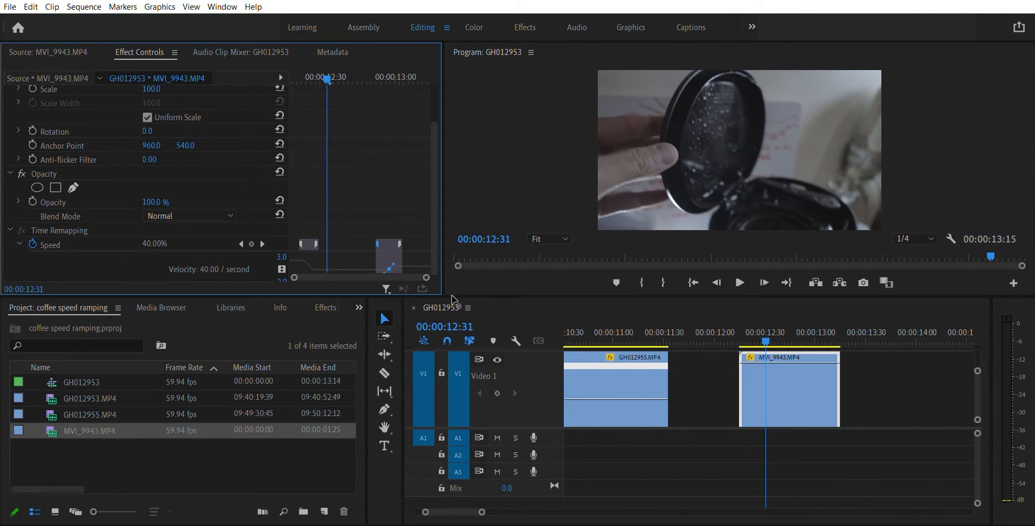
Raise the MVI_9943.MP4 clip's speed after the second transition to 150%.
drag(400, 244, 394, 230)
click(426, 79)
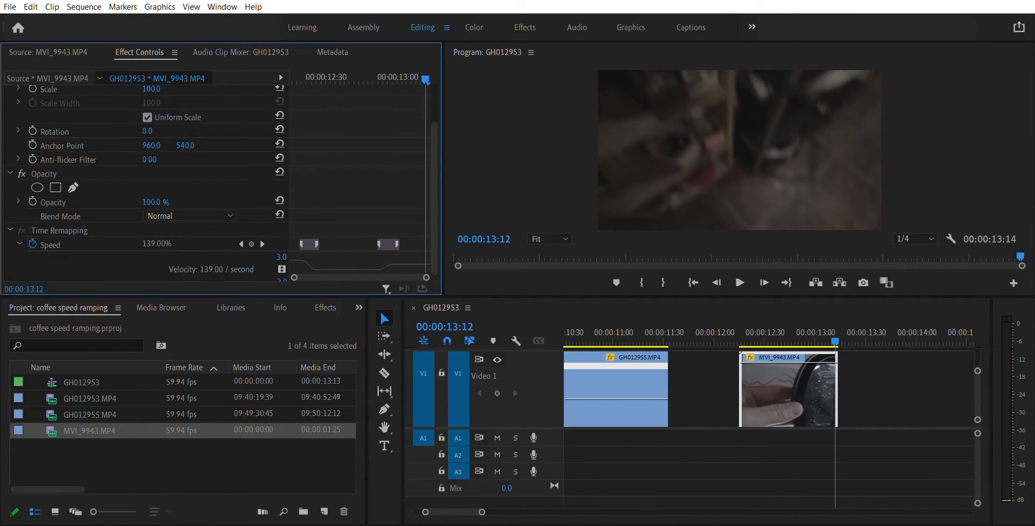
drag(156, 243, 164, 243)
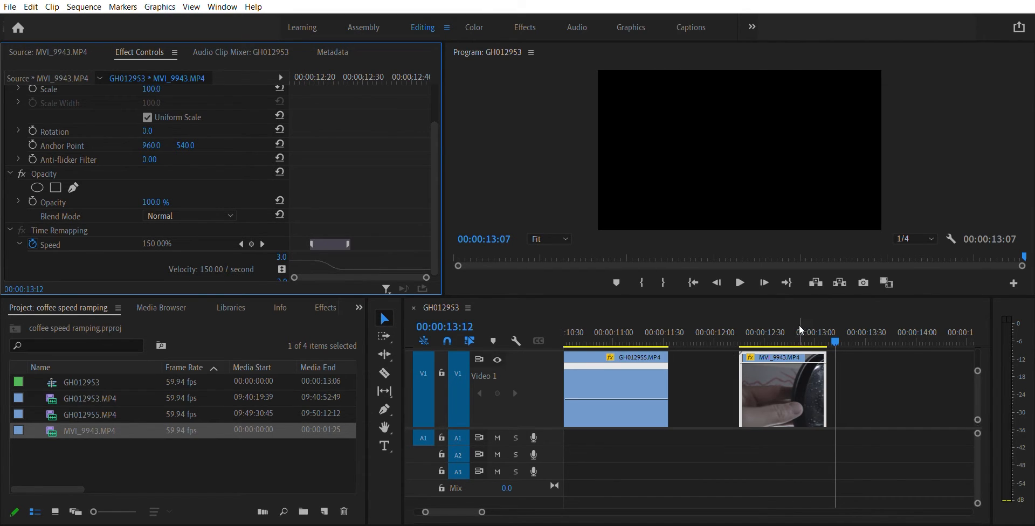
Play the ramped MVI_9943.MP4 clip back from its start to check the speed changes.
click(738, 333)
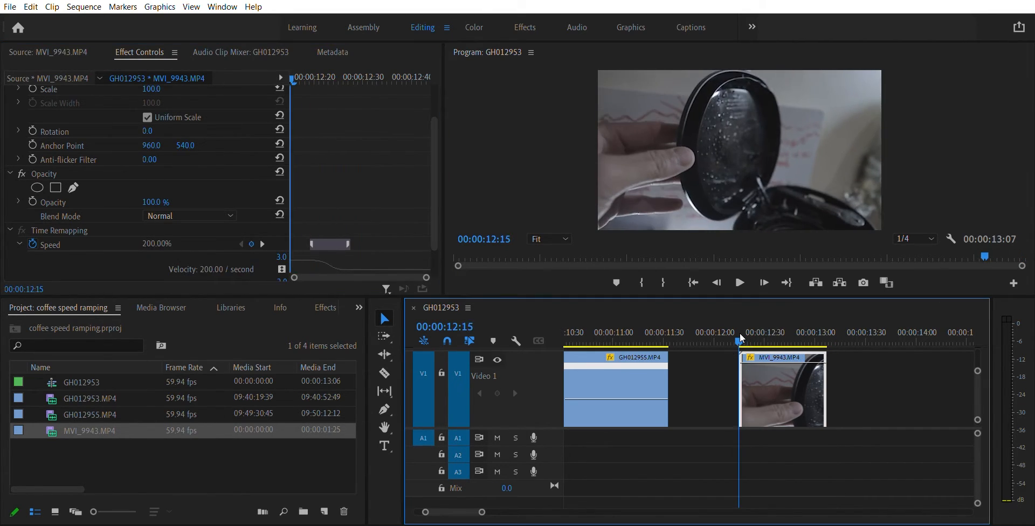
drag(739, 334, 747, 327)
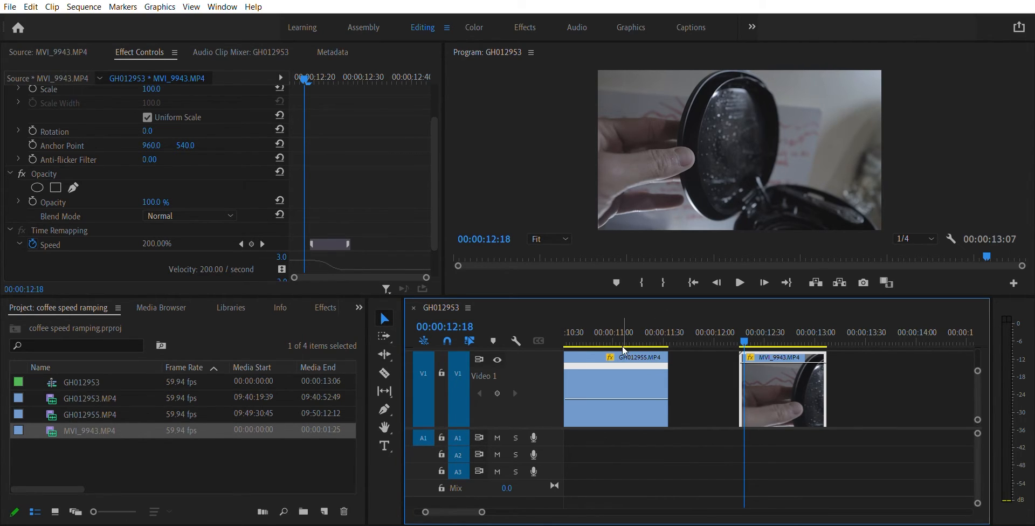
click(746, 333)
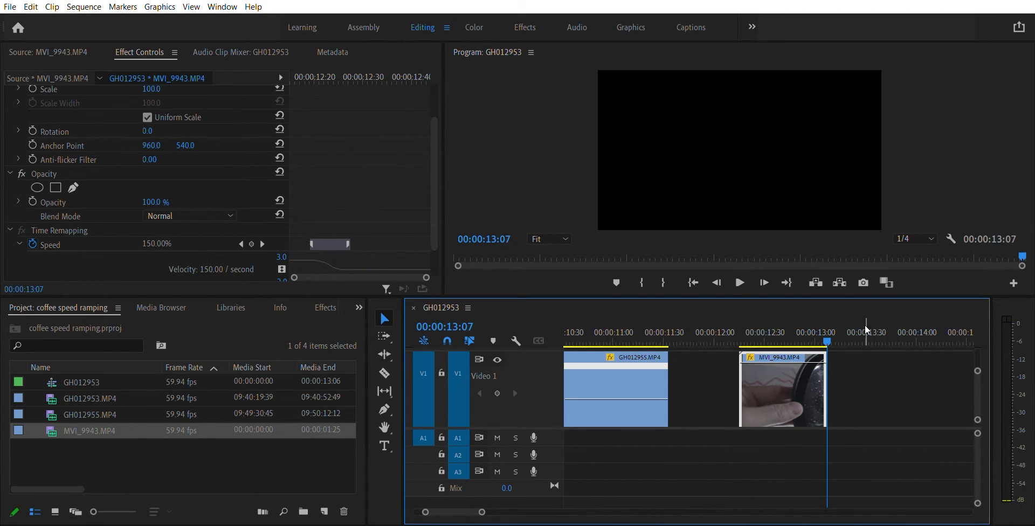
drag(738, 332, 748, 316)
key(space)
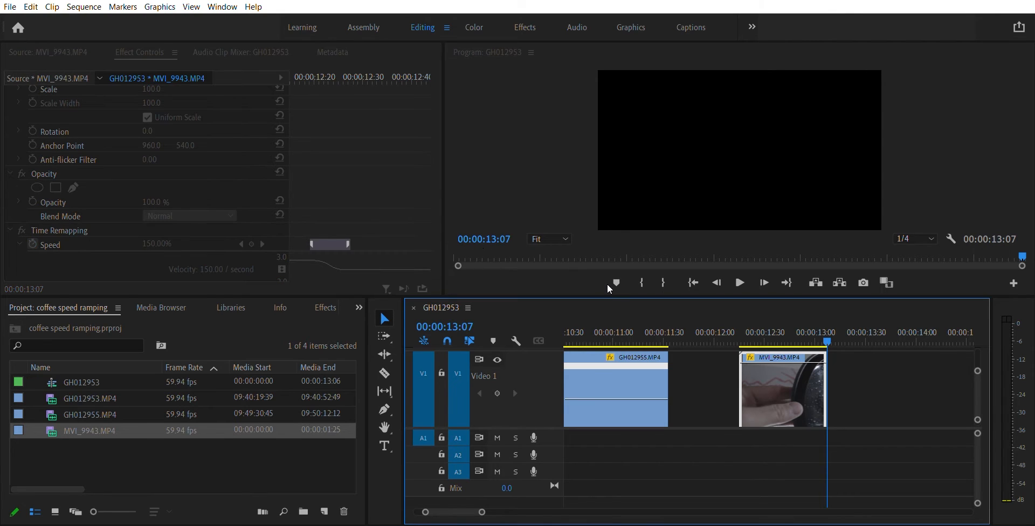
Return to the start of the sequence, then play and scrub through the GH012955.MP4 clip to review its second speed transition.
drag(482, 512, 563, 510)
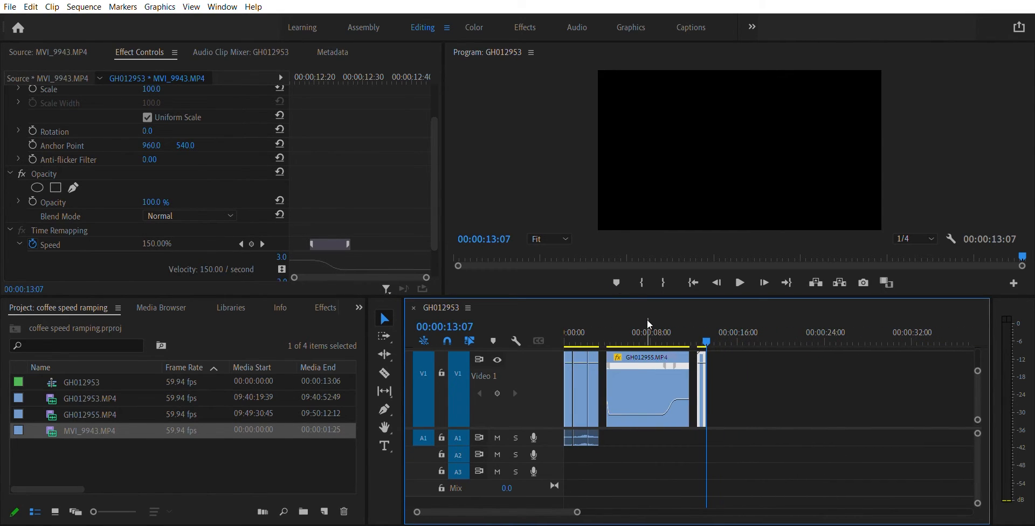
drag(646, 324, 565, 333)
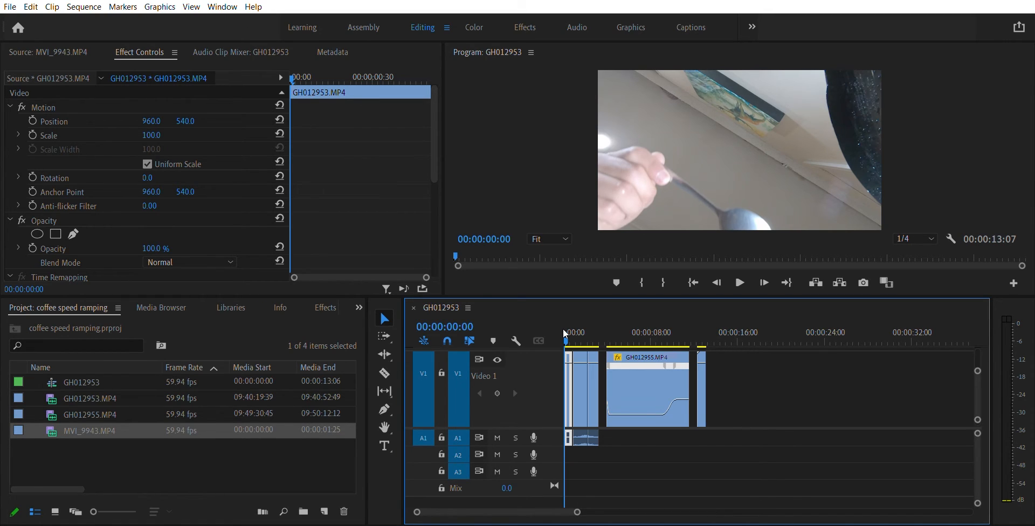
click(610, 330)
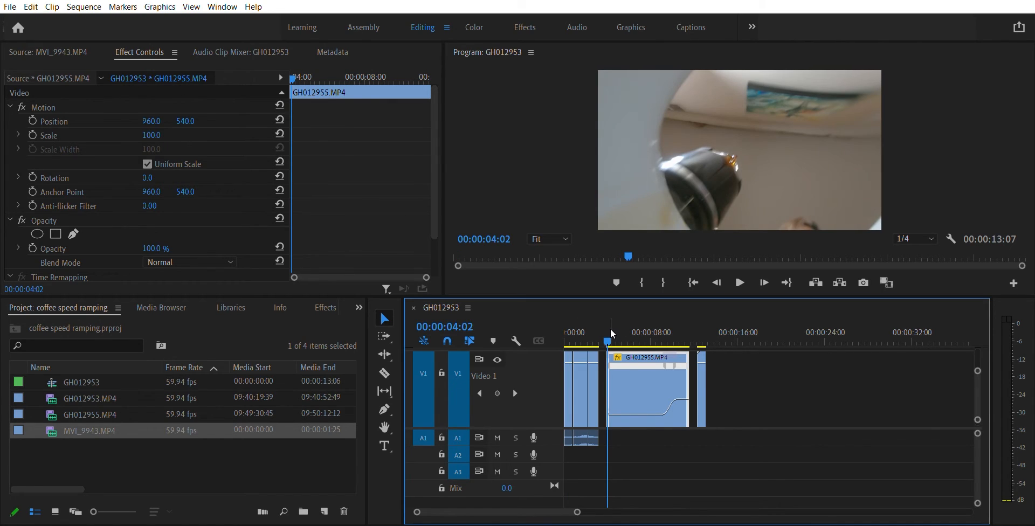
key(space)
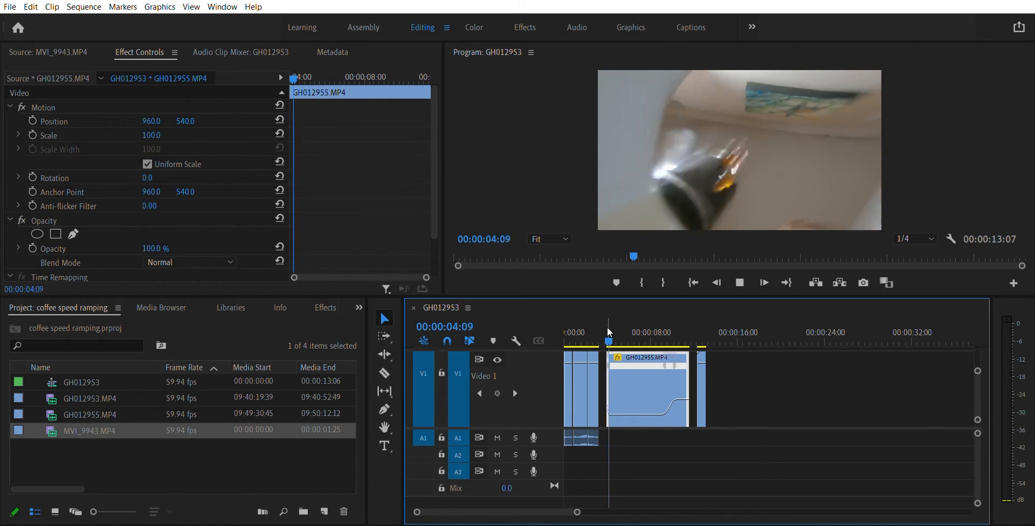
drag(633, 331, 668, 331)
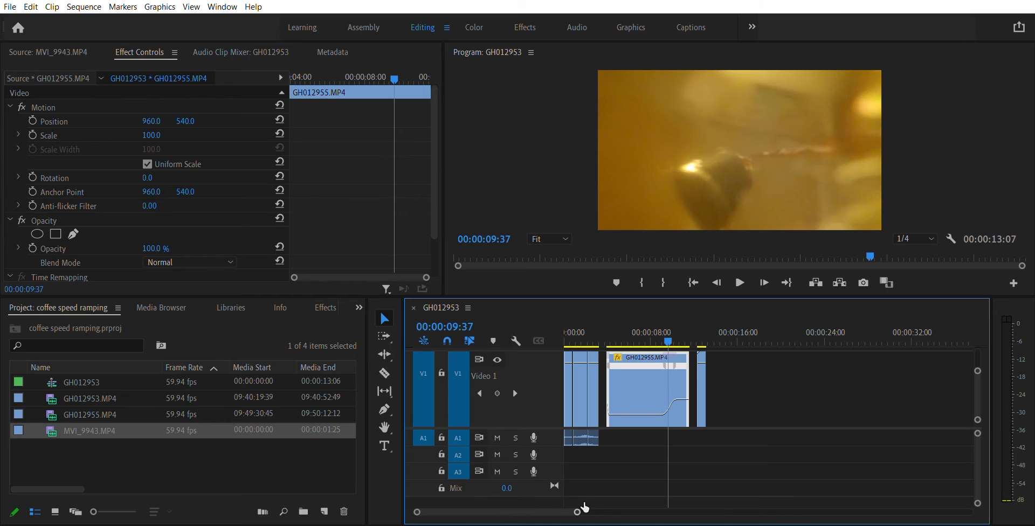
drag(577, 511, 507, 511)
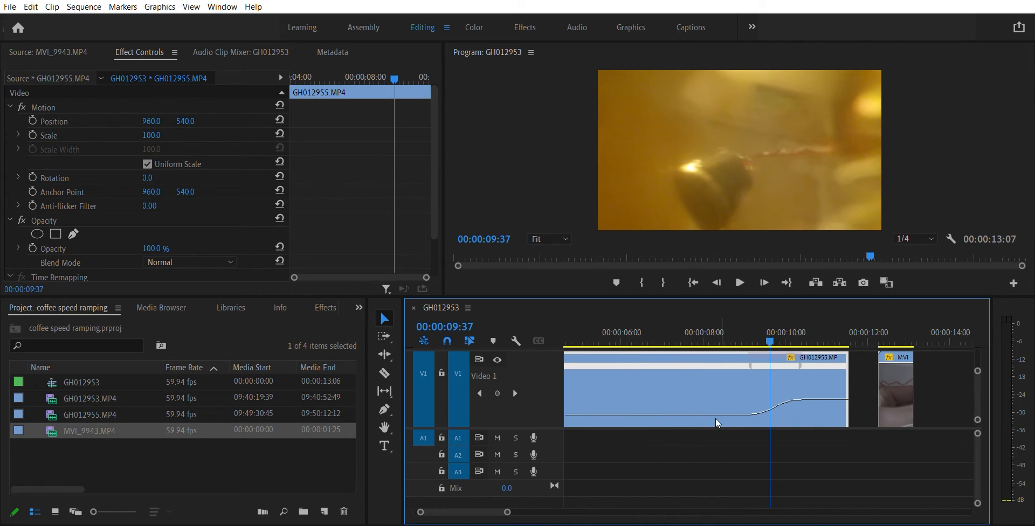
click(735, 328)
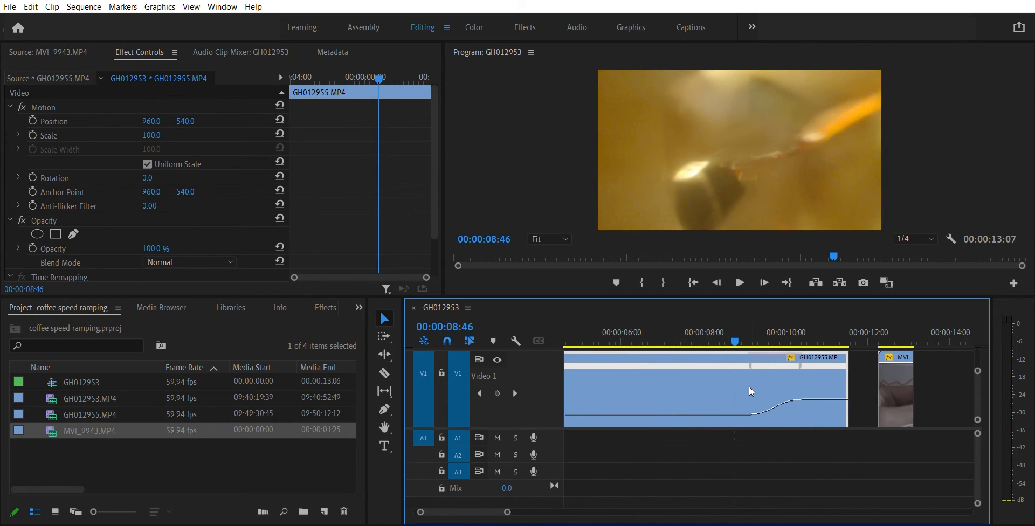